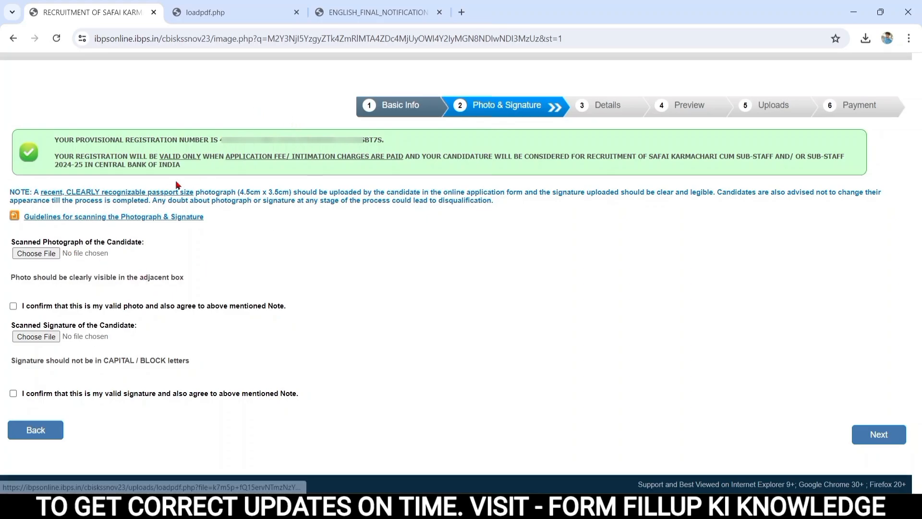
Examine the scanning guidelines for the photograph's dimensions, file size and background requirements.
left_click(211, 14)
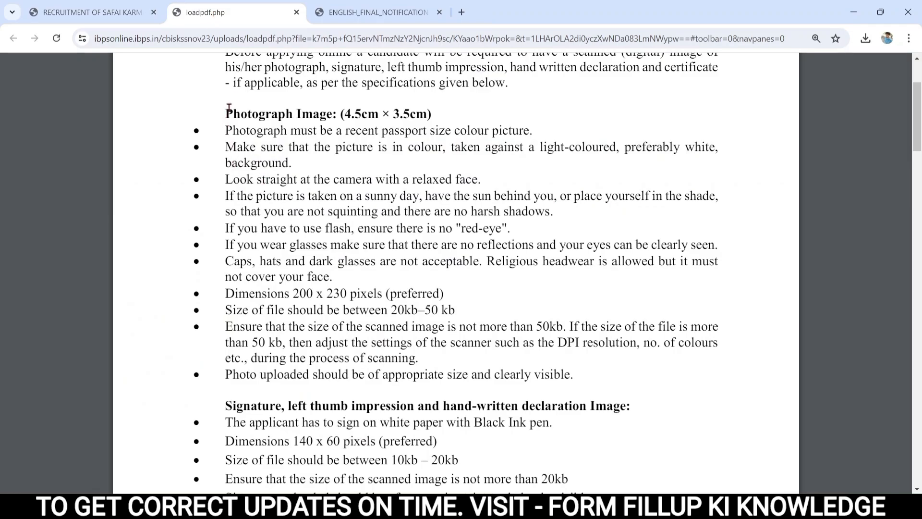
left_click_drag(229, 108, 418, 132)
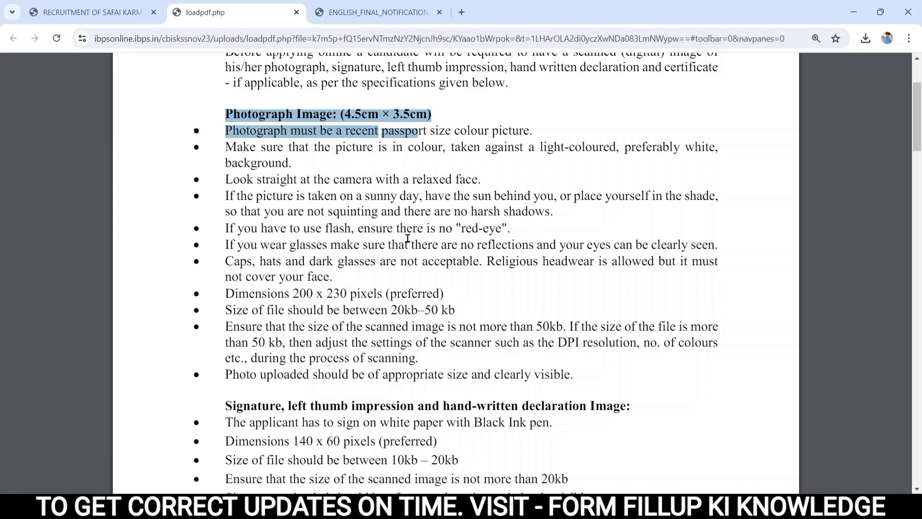
double_click(298, 292)
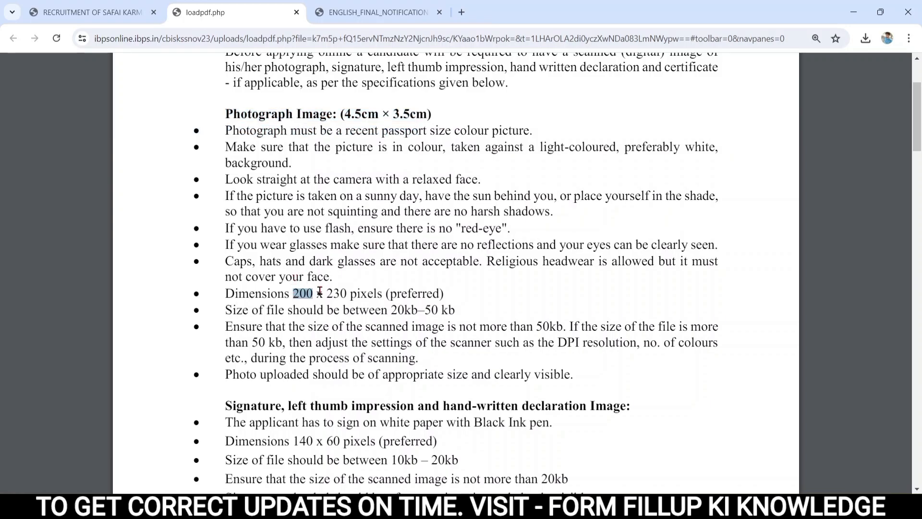
double_click(339, 292)
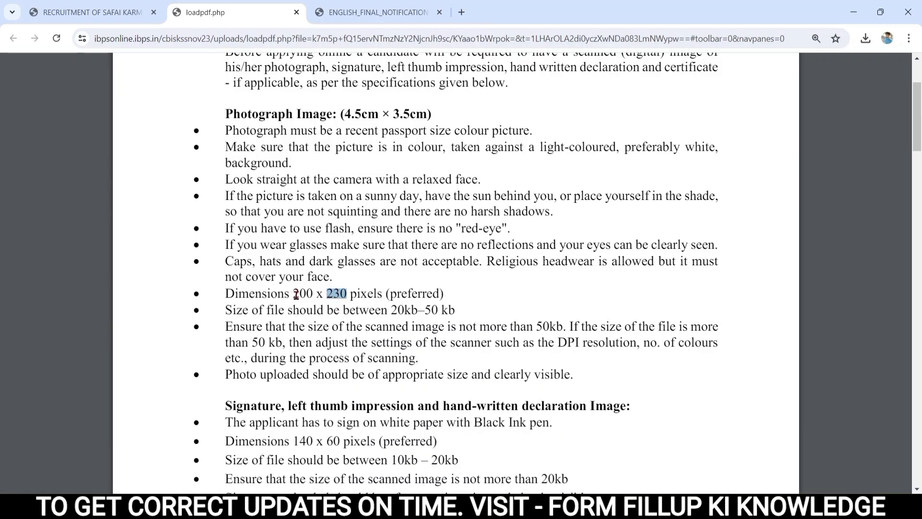
left_click_drag(392, 310, 462, 307)
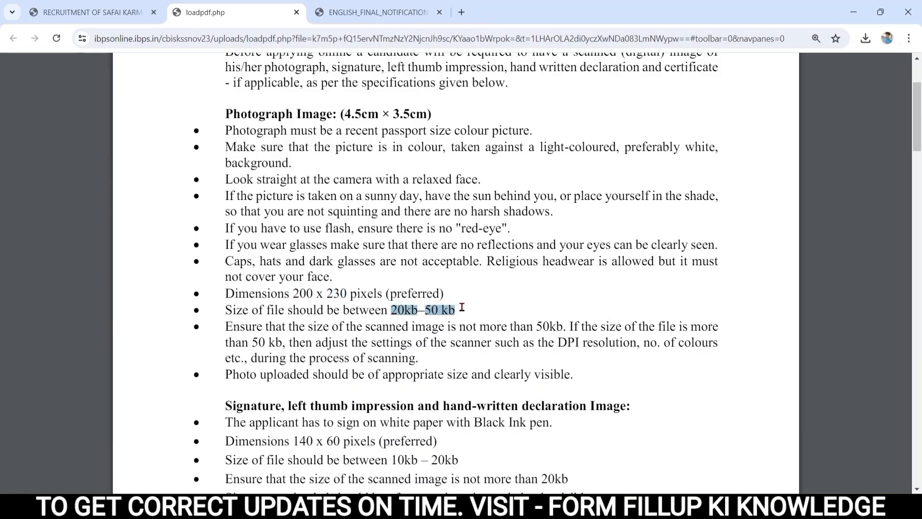
left_click(387, 349)
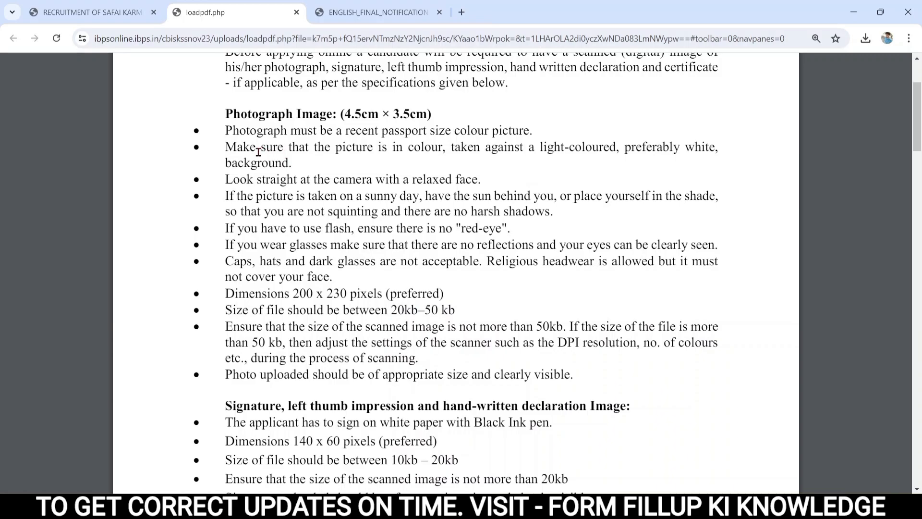
left_click_drag(225, 143, 273, 161)
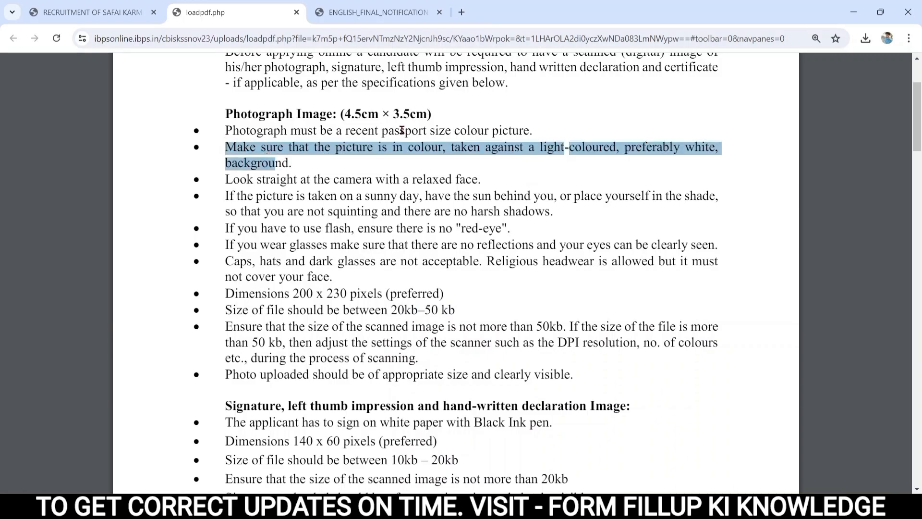
left_click(330, 198)
Examine the guidelines for the dimensions and file sizes of the signature, left thumb impression and handwritten declaration.
scroll(329, 198, "down", 4)
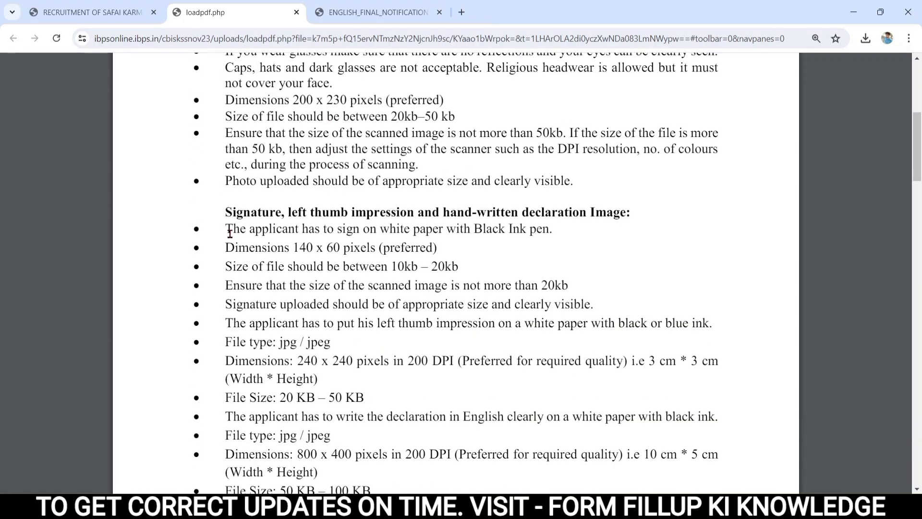
left_click_drag(223, 228, 502, 229)
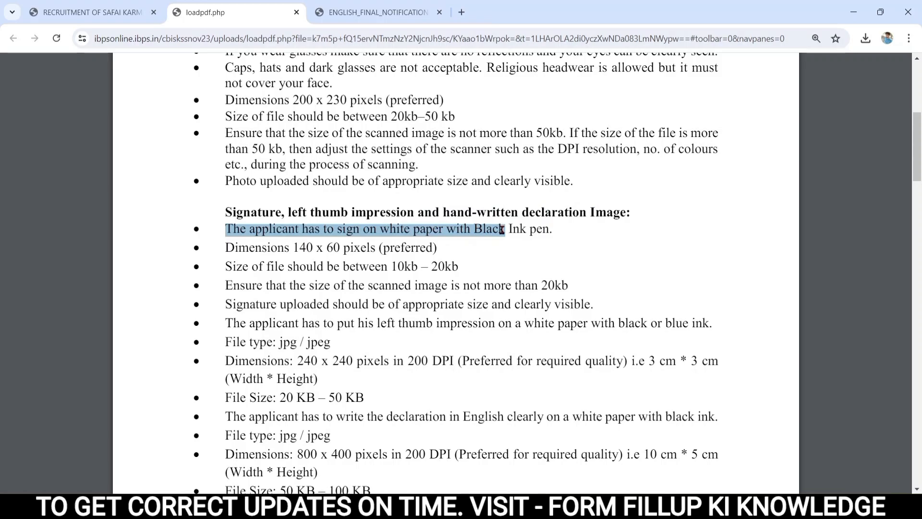
left_click_drag(294, 248, 448, 271)
left_click(407, 315)
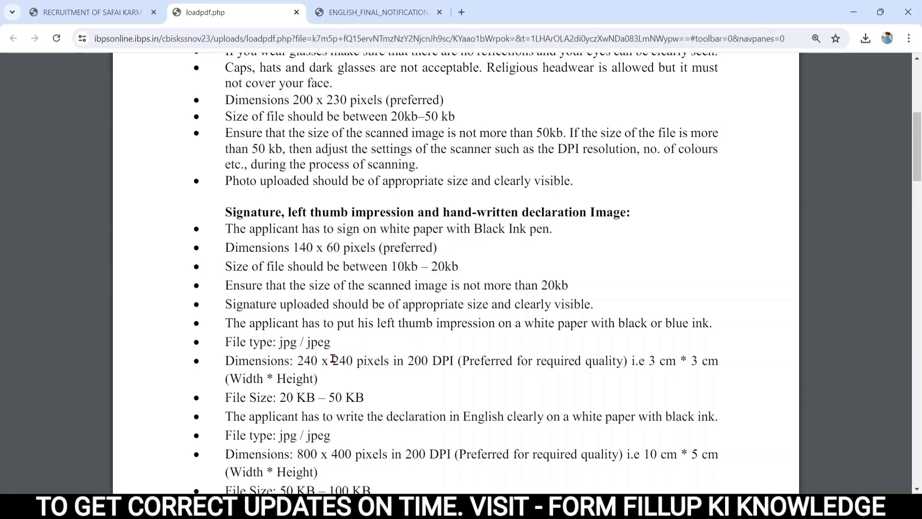
left_click_drag(297, 361, 422, 349)
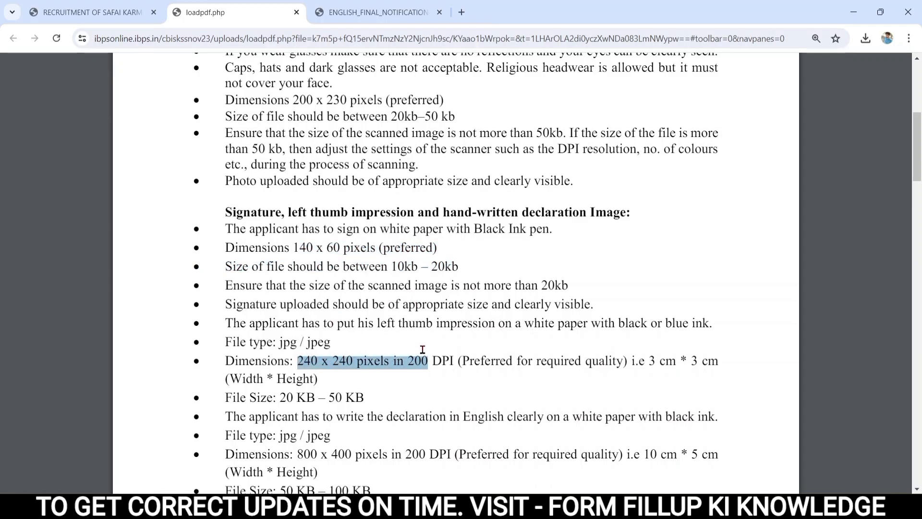
left_click_drag(275, 398, 374, 397)
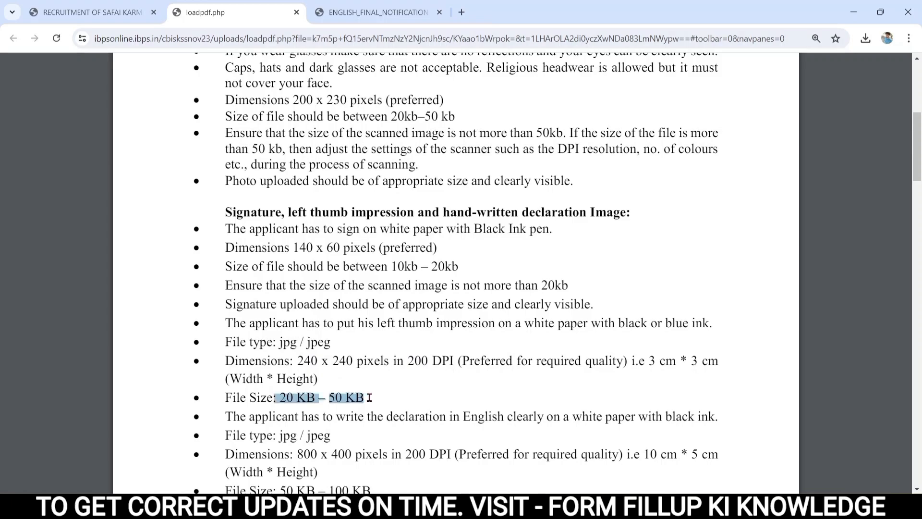
left_click(408, 376)
scroll(407, 376, "down", 3)
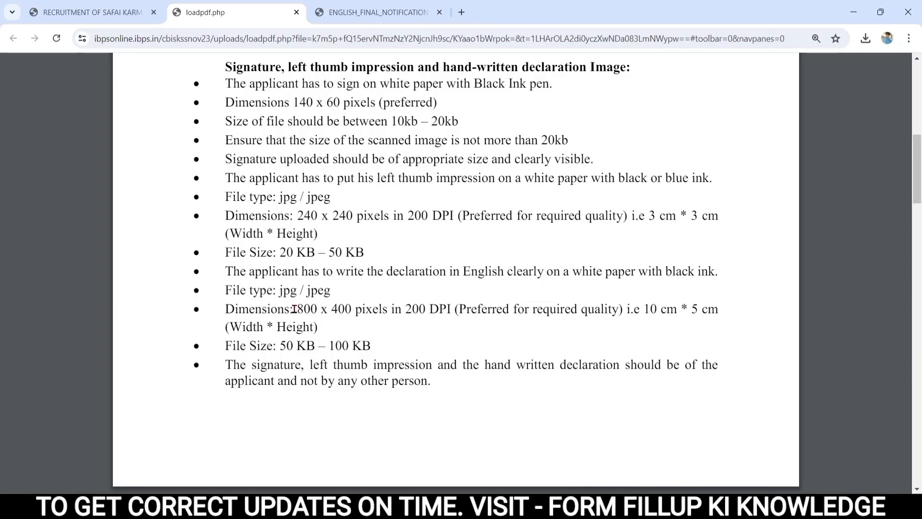
left_click_drag(294, 308, 438, 309)
left_click_drag(276, 345, 369, 347)
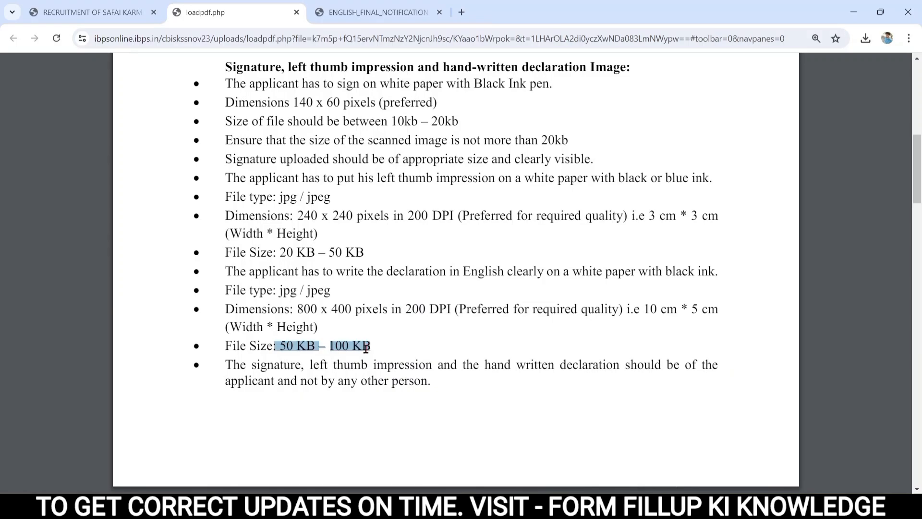
Search Google for "bg" in a new tab and open the remove.bg website.
left_click(119, 11)
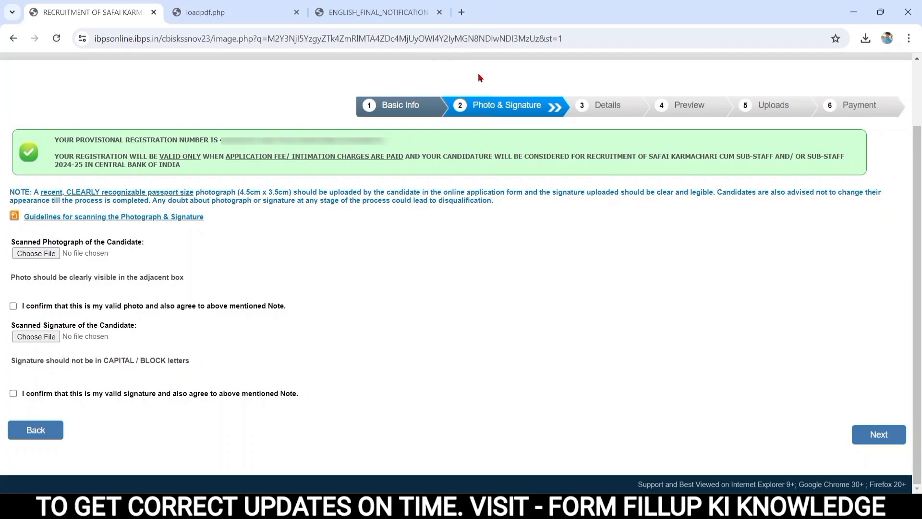
left_click(459, 11)
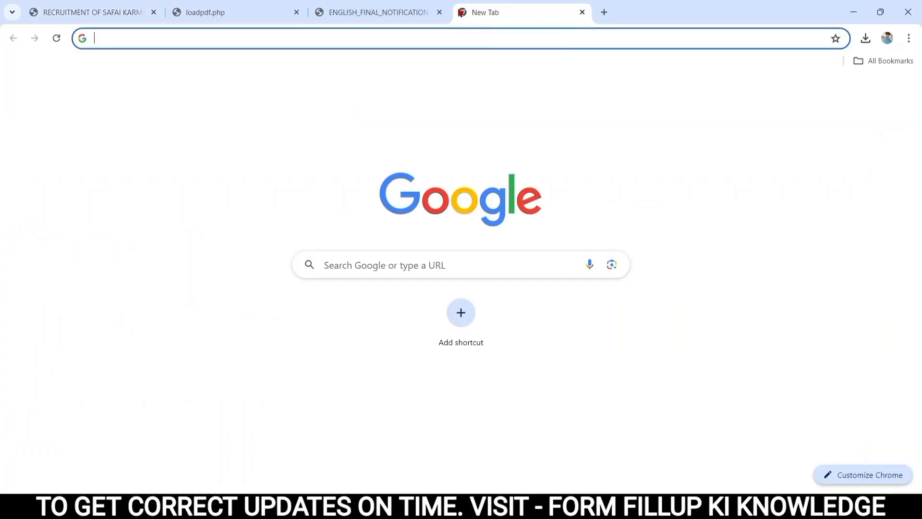
left_click(355, 260)
type("bg")
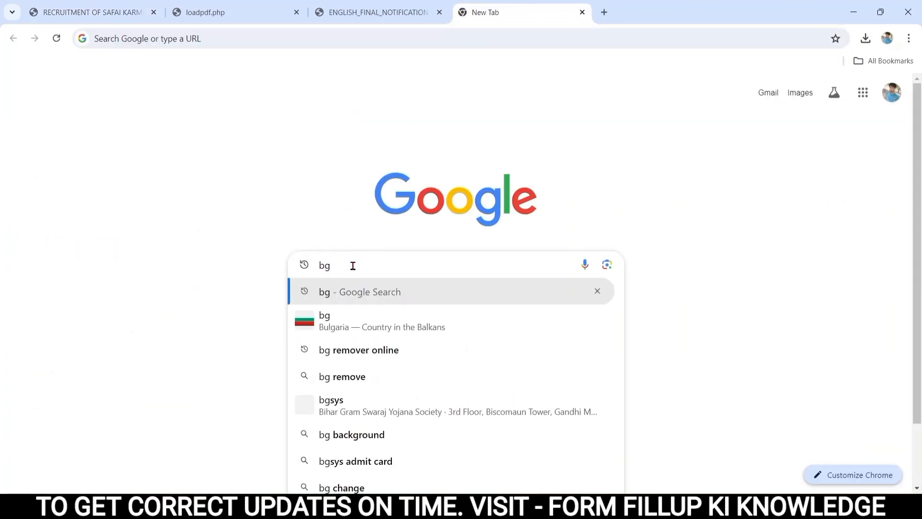
left_click(338, 294)
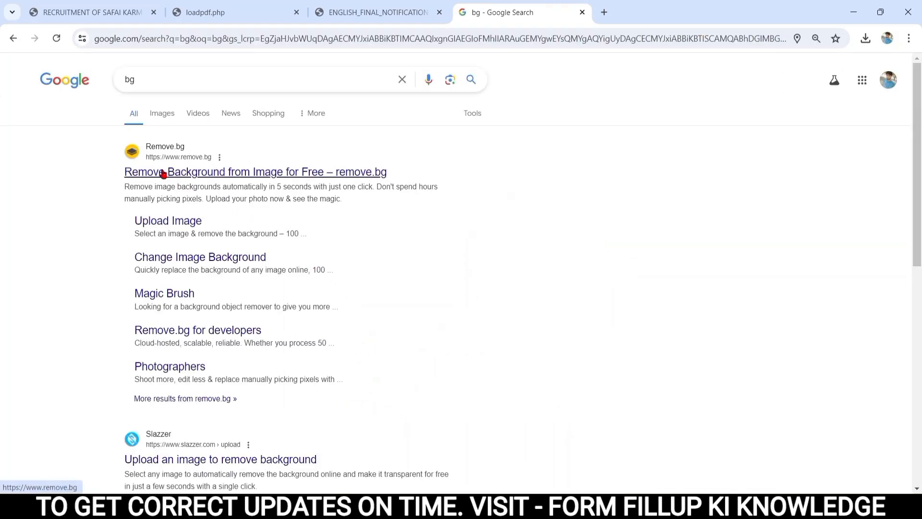
left_click(163, 173)
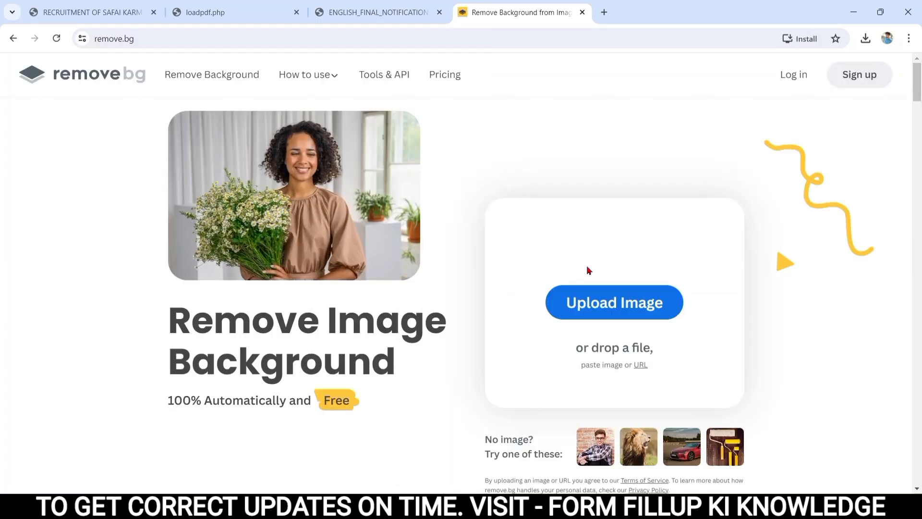
Upload the candidate's passport-style photo from the Desktop folder for background removal.
left_click(597, 313)
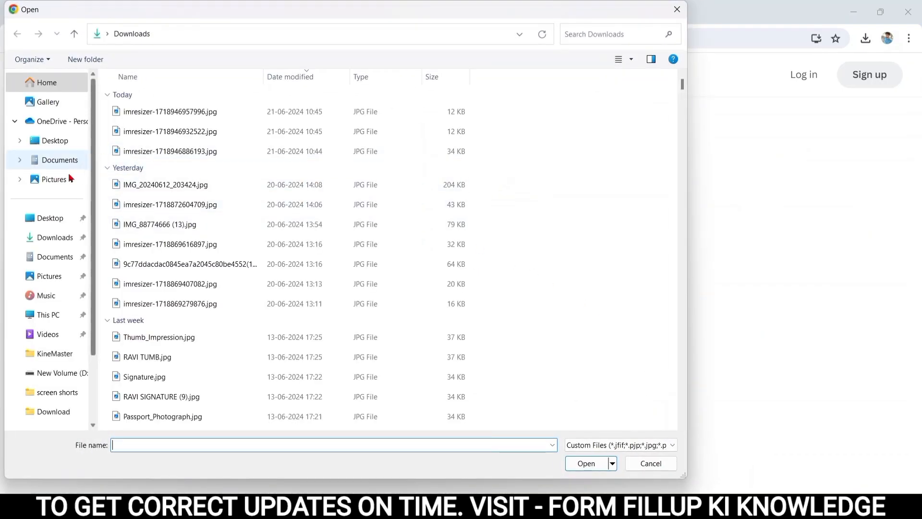
left_click(31, 222)
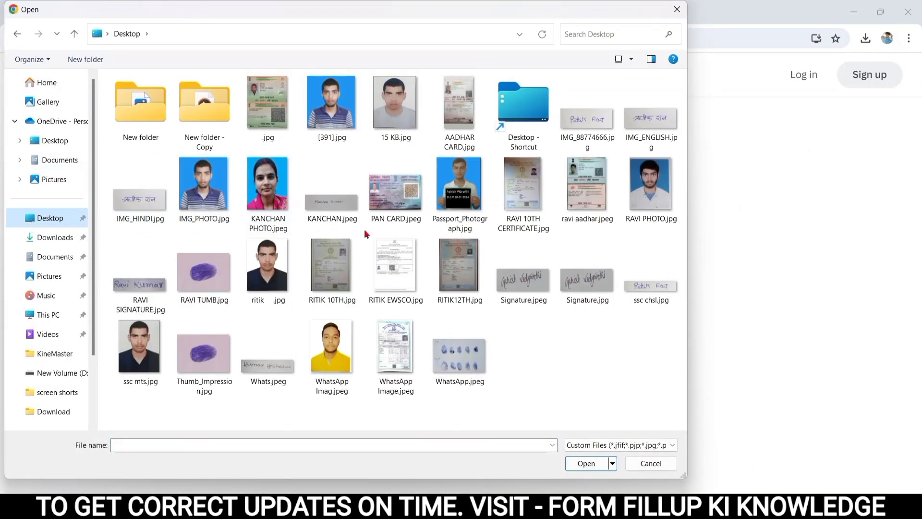
double_click(647, 193)
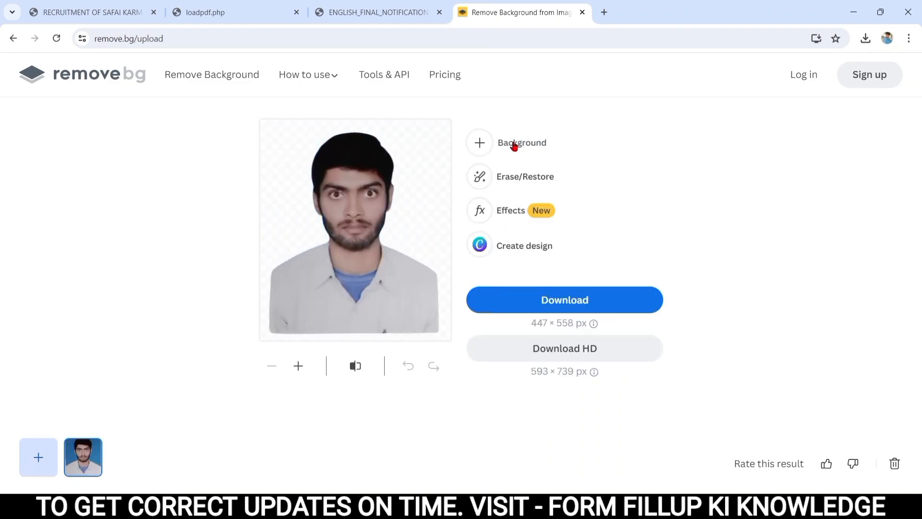
Apply a plain white colour as the background of the candidate's cut-out photo.
left_click(485, 145)
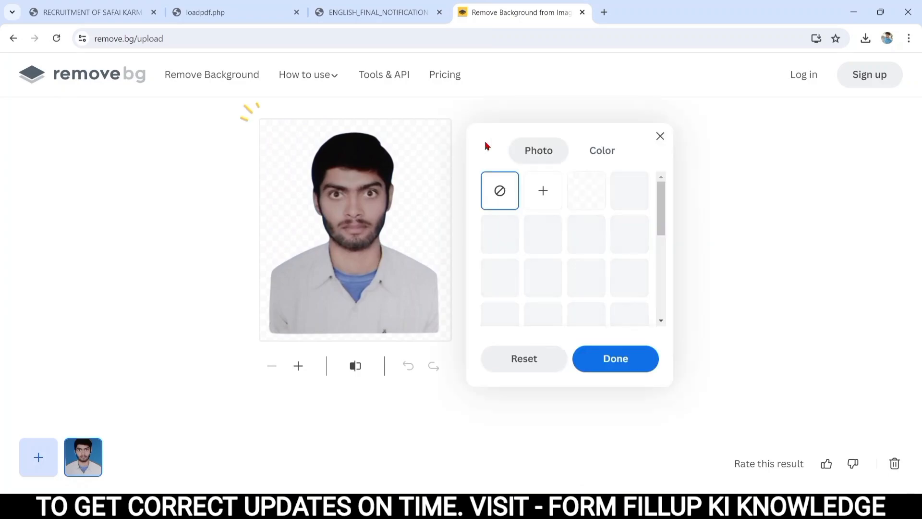
left_click(602, 153)
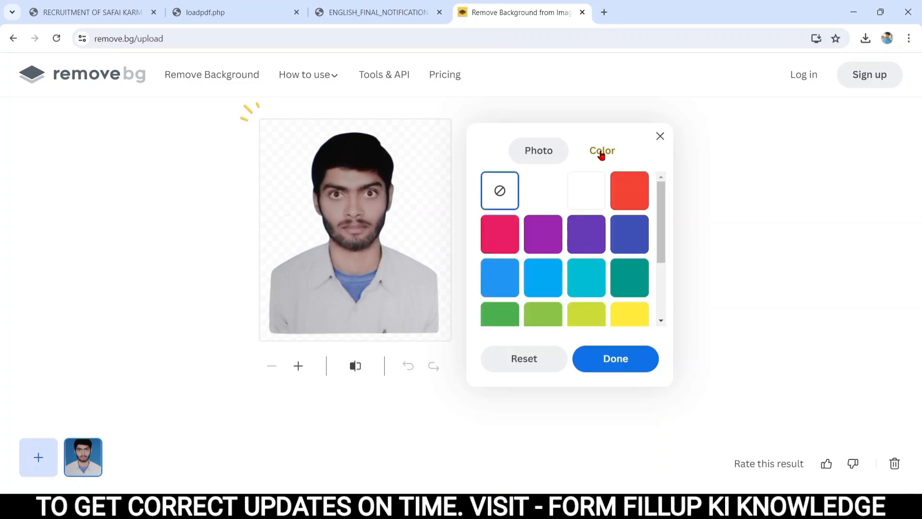
left_click(583, 191)
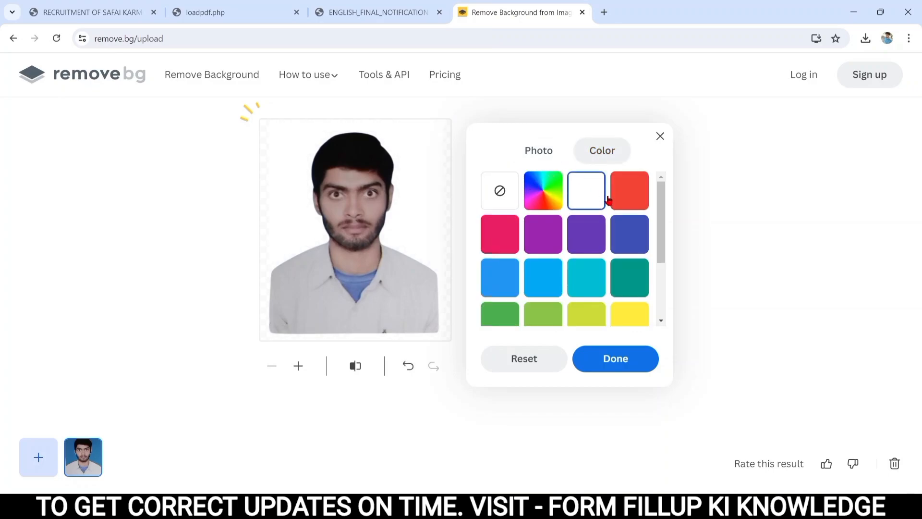
left_click(607, 356)
Download the standard-resolution version of the white-background photo and check the downloaded file in the image viewer.
left_click(568, 298)
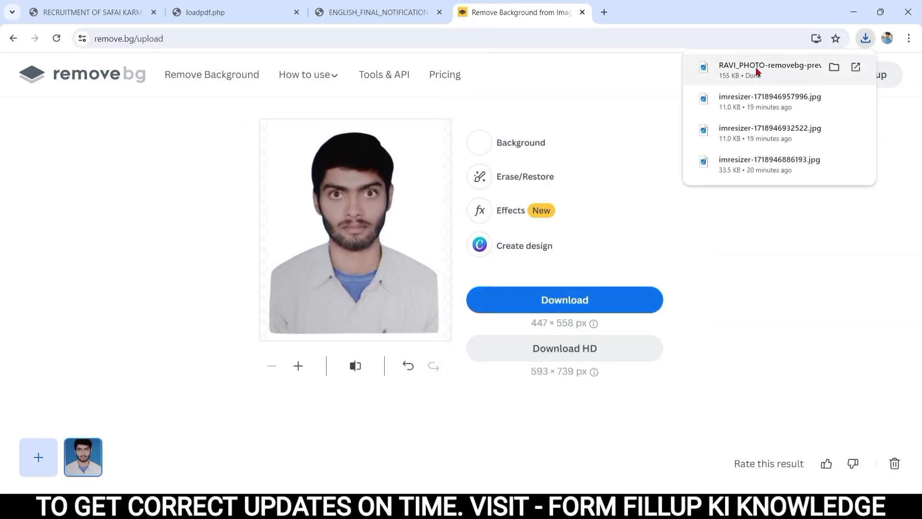
left_click(755, 72)
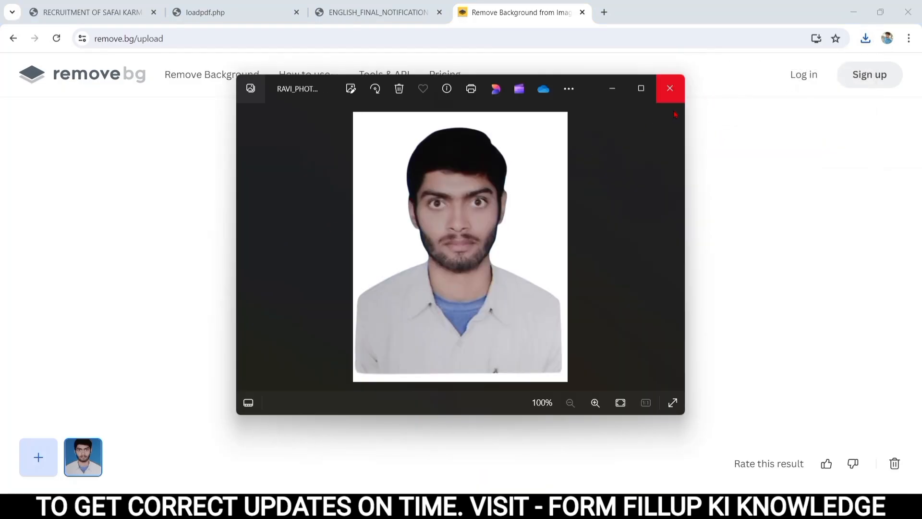
left_click(665, 94)
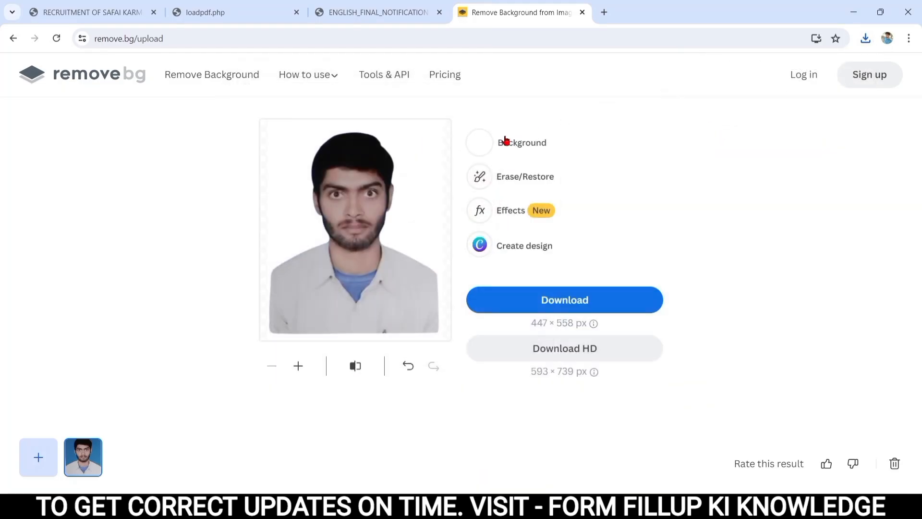
Search Google for "i am a resizer" in a new tab and open the imResizer image resizing page.
left_click(100, 9)
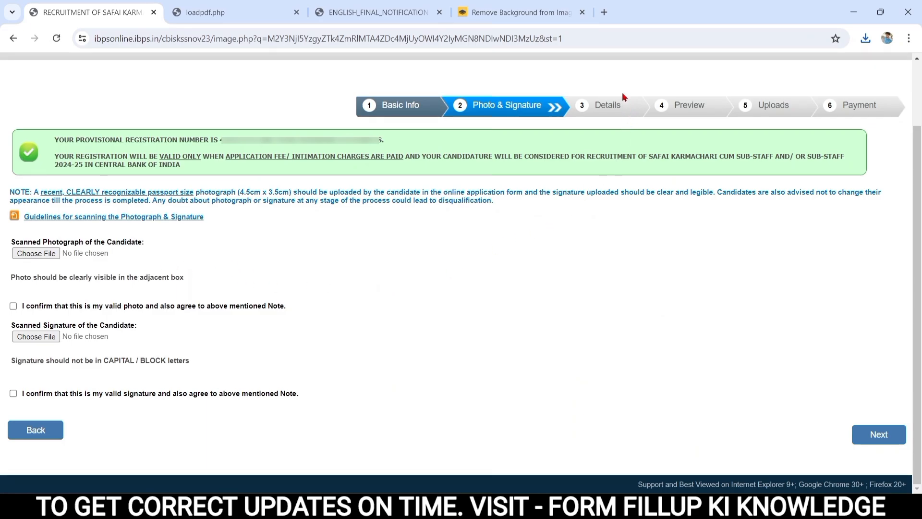
left_click(604, 12)
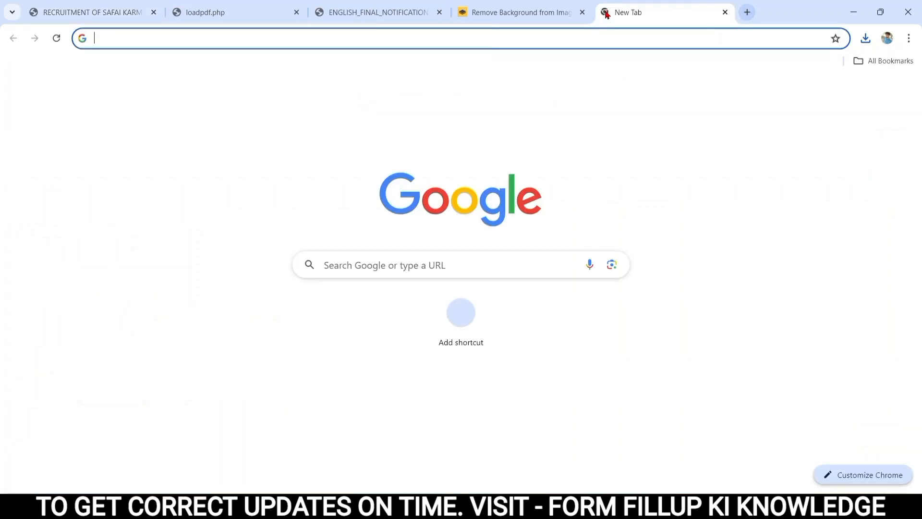
left_click(383, 264)
type("i")
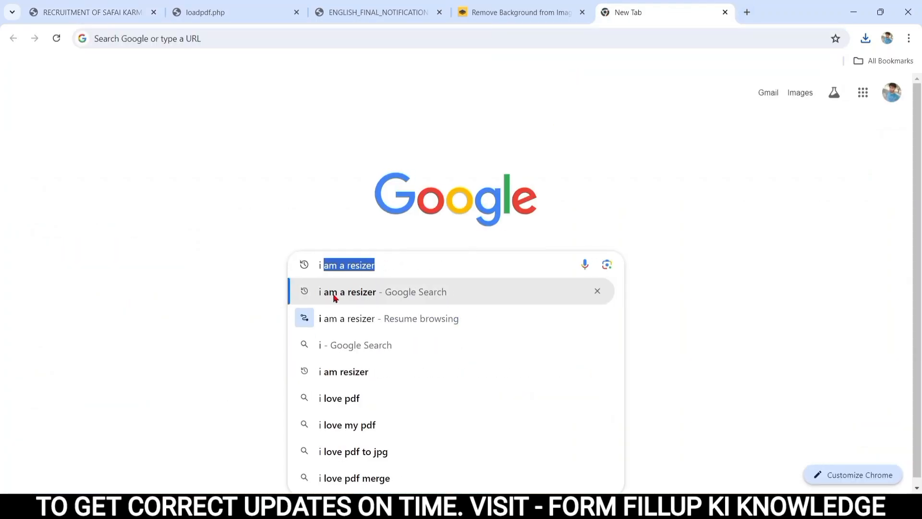
left_click(334, 296)
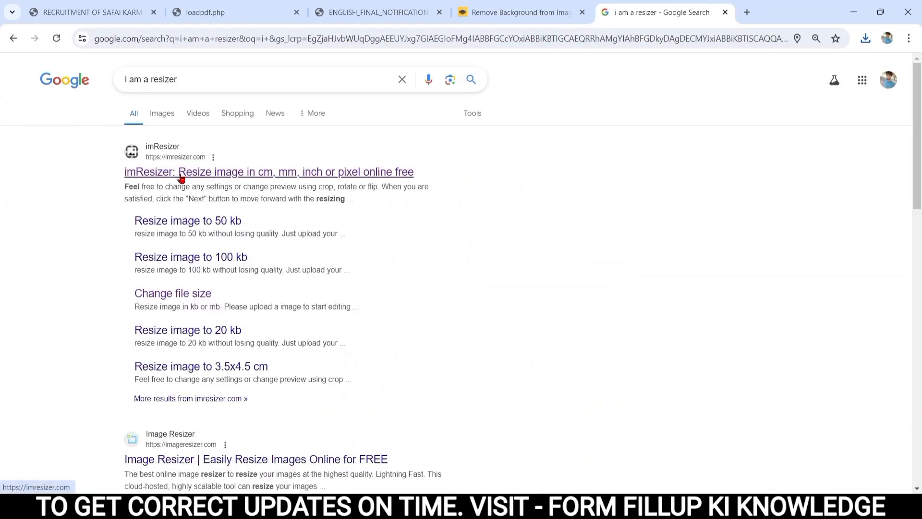
left_click(139, 174)
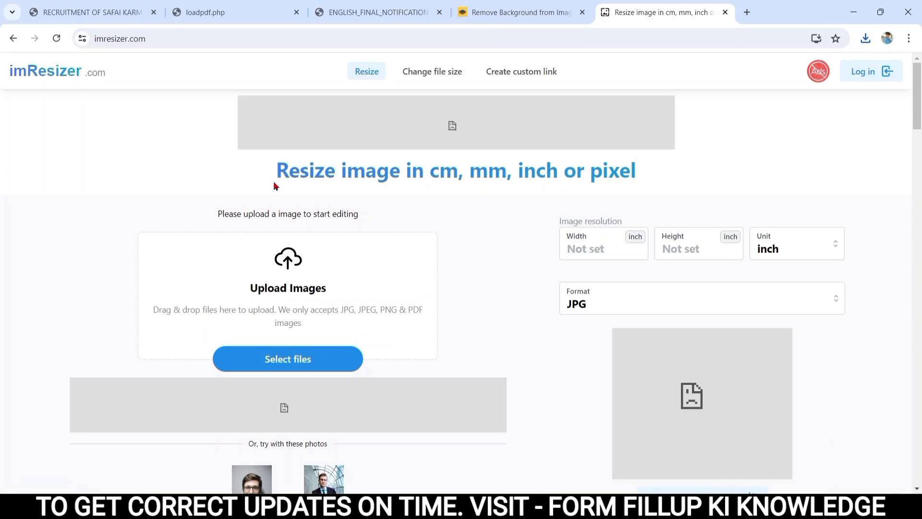
left_click_drag(275, 178, 604, 182)
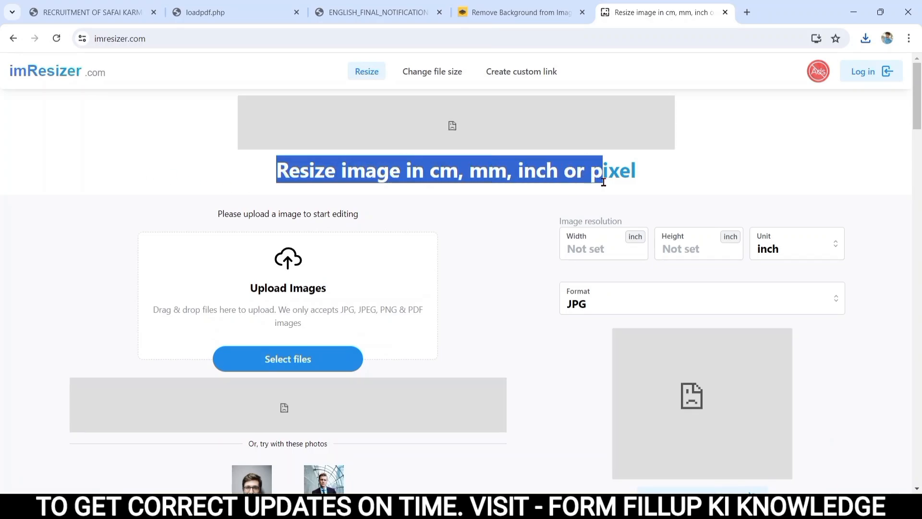
left_click(511, 230)
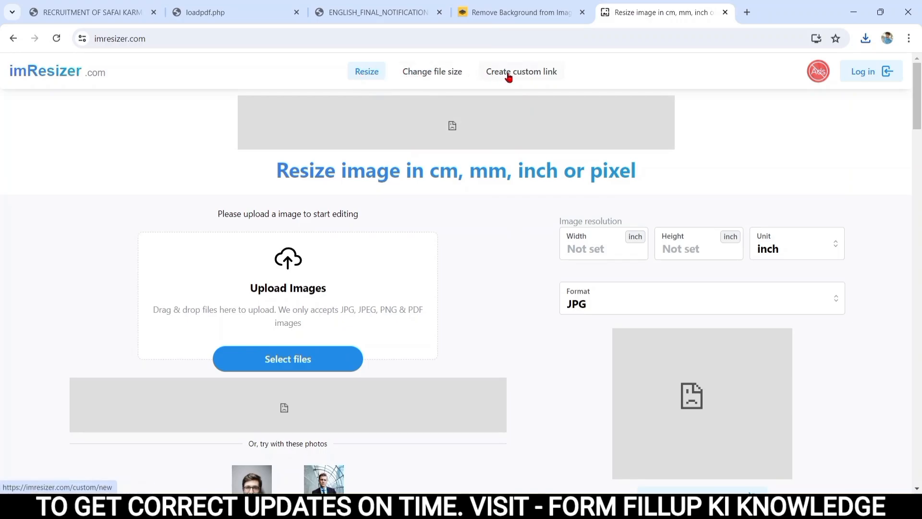
Open the Change file size tool and upload the white-background PNG photo from the Downloads folder.
left_click(426, 73)
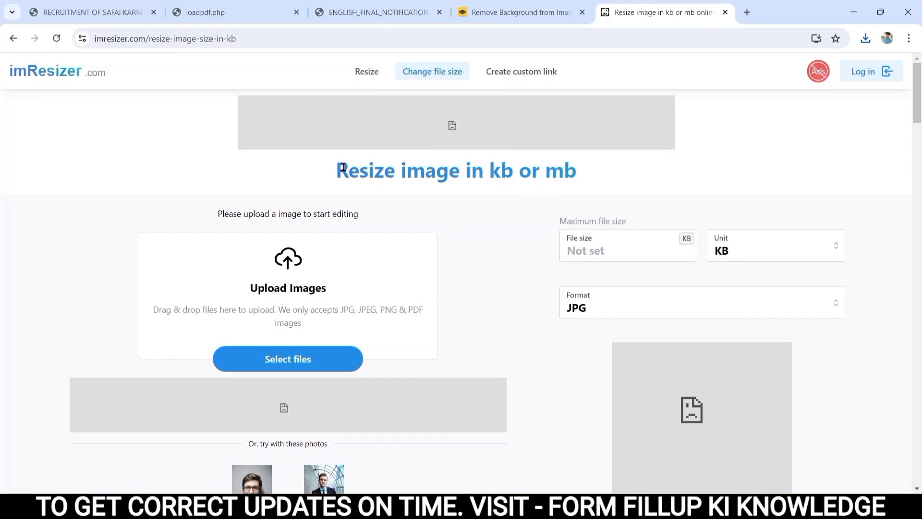
left_click_drag(338, 171, 568, 180)
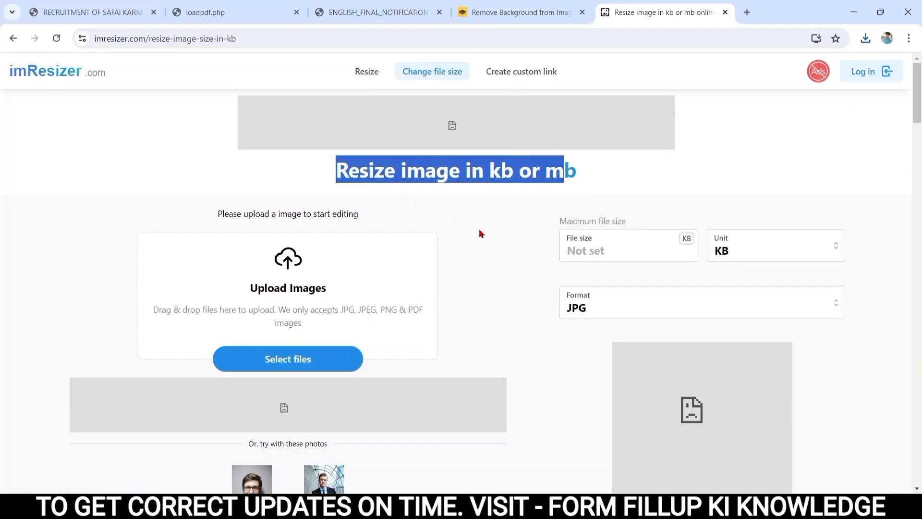
left_click(281, 357)
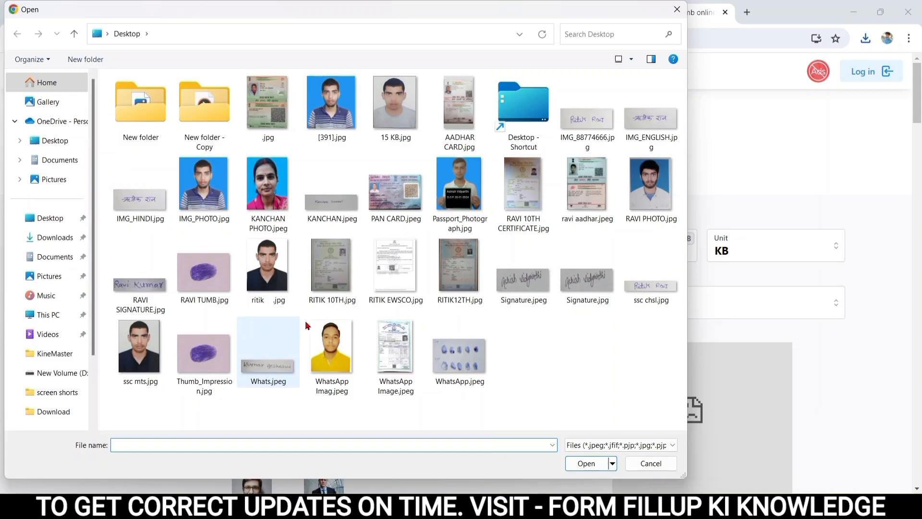
left_click(46, 237)
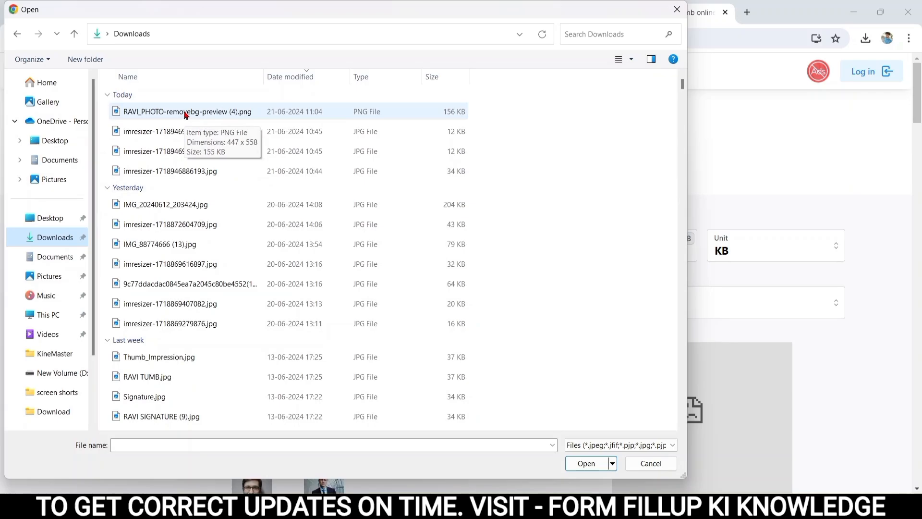
double_click(185, 112)
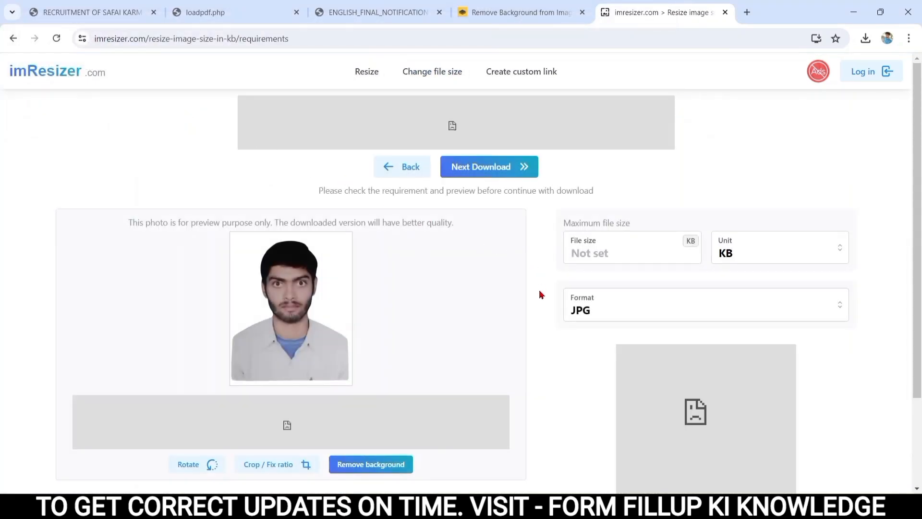
Set the photo's maximum file size to 47 KB, keeping KB as the unit and JPG as the format.
left_click(601, 252)
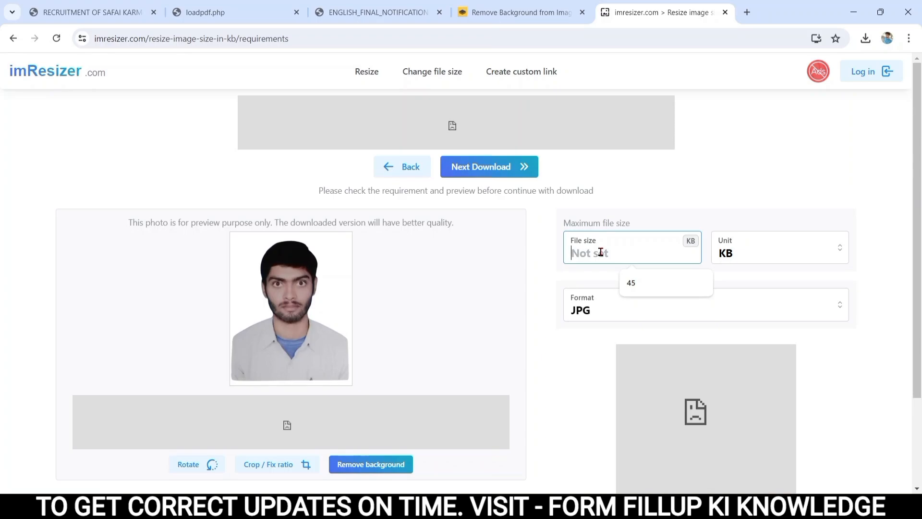
type("47")
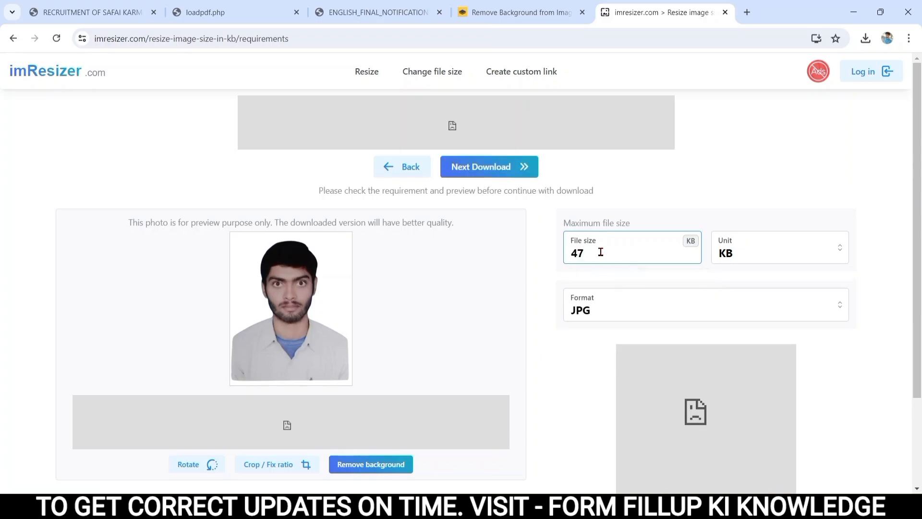
left_click(547, 362)
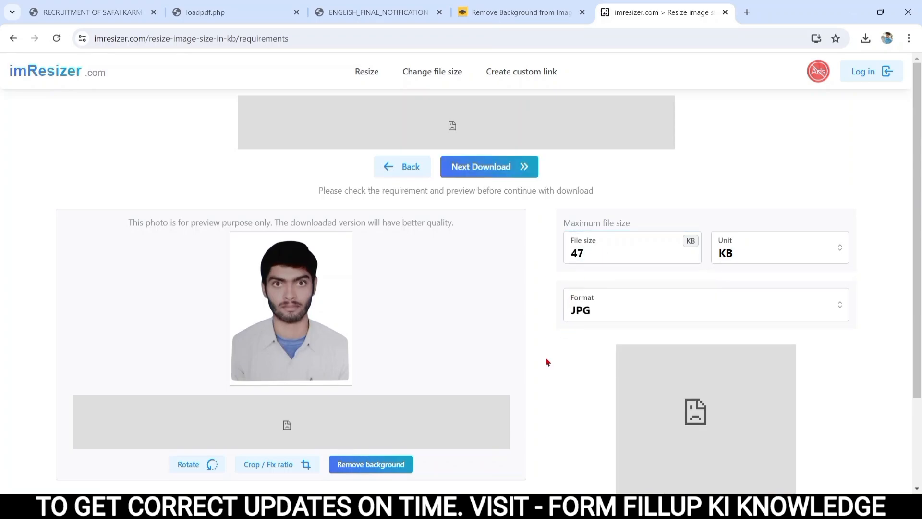
left_click(740, 254)
left_click(738, 255)
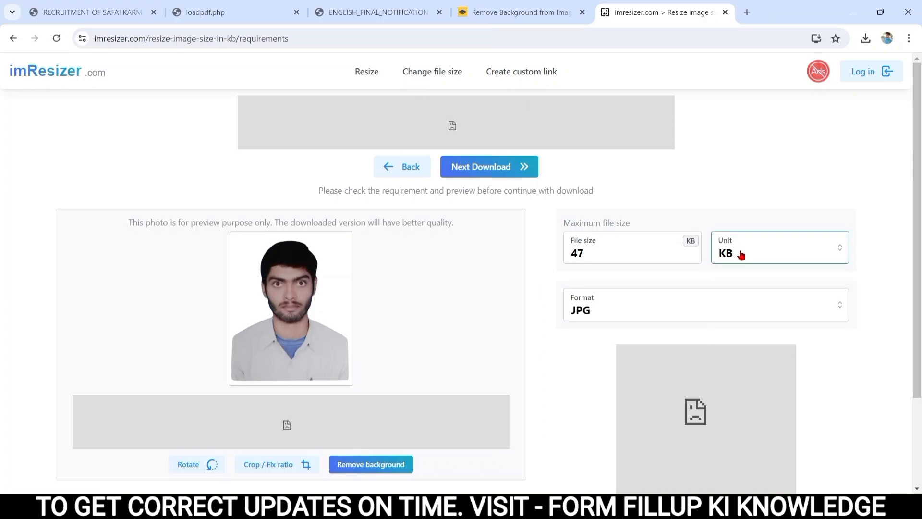
left_click(592, 322)
left_click(592, 324)
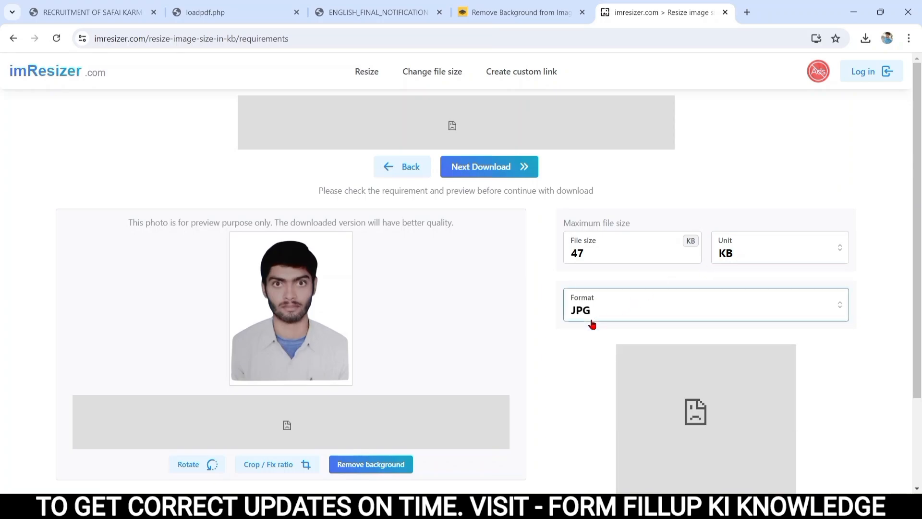
left_click(549, 356)
Show the compression settings for the photo and choose the Change quality strategy.
scroll(551, 355, "down", 1)
scroll(550, 355, "down", 2)
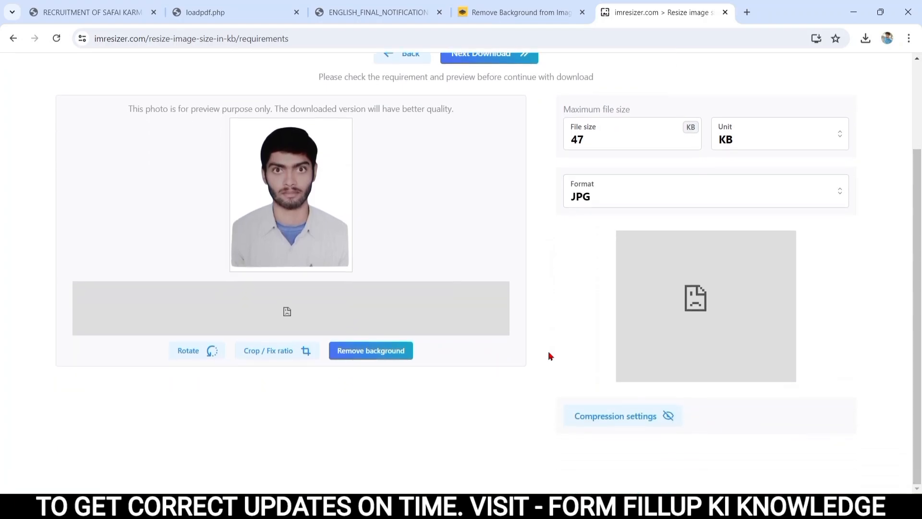
left_click(609, 418)
scroll(528, 453, "down", 2)
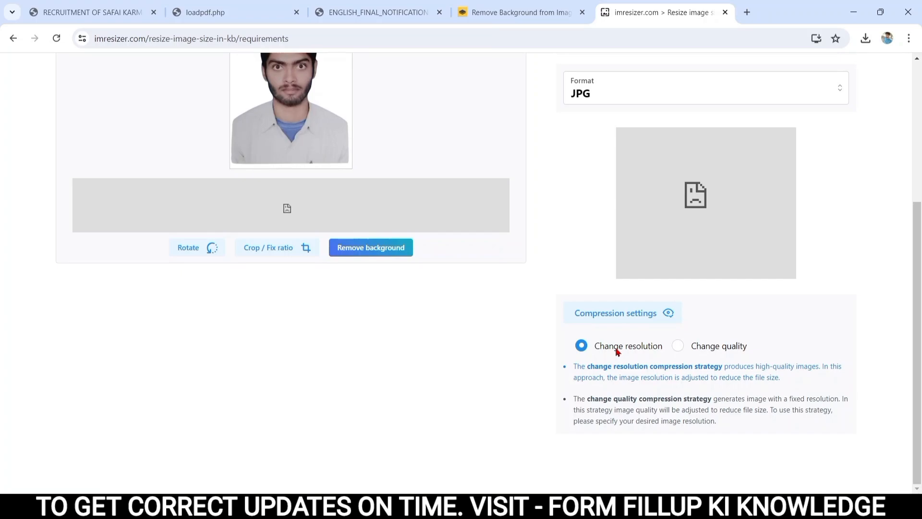
left_click(678, 348)
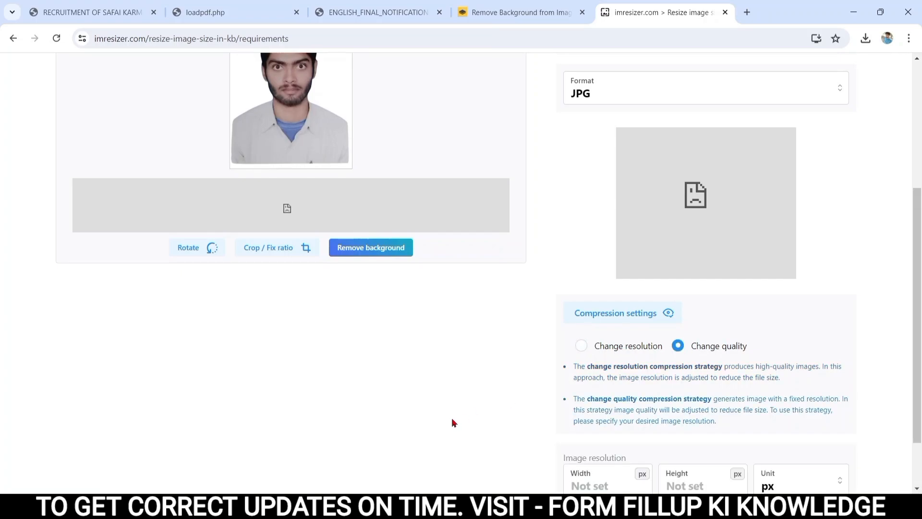
scroll(454, 423, "down", 1)
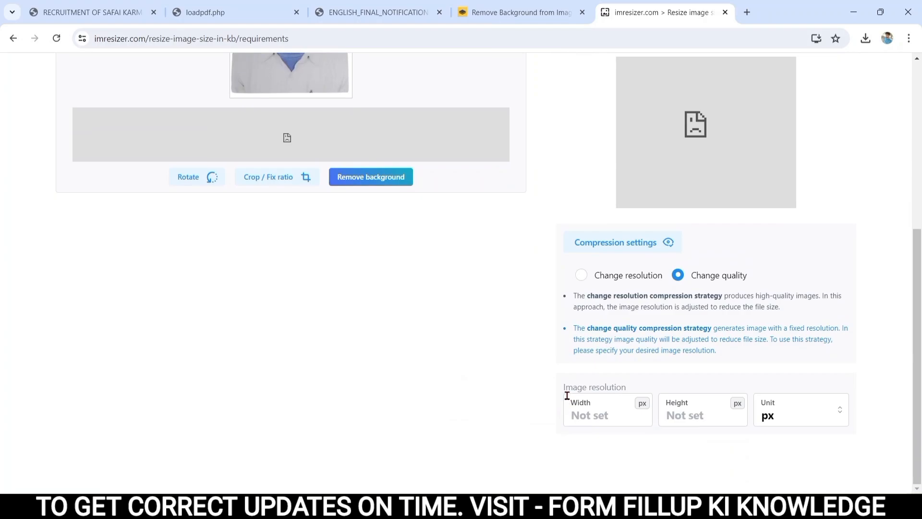
Set the photo's image resolution to 200 px wide and 230 px high.
left_click_drag(564, 389, 641, 390)
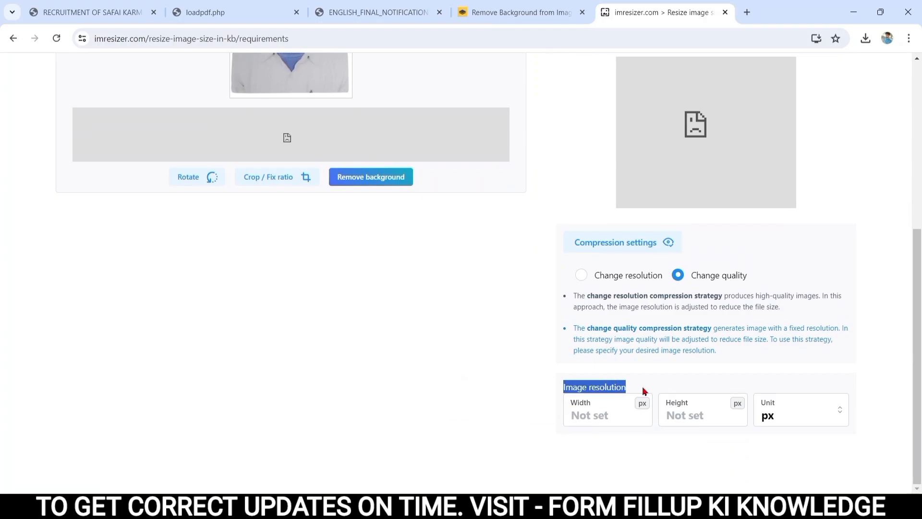
left_click(588, 417)
type("200")
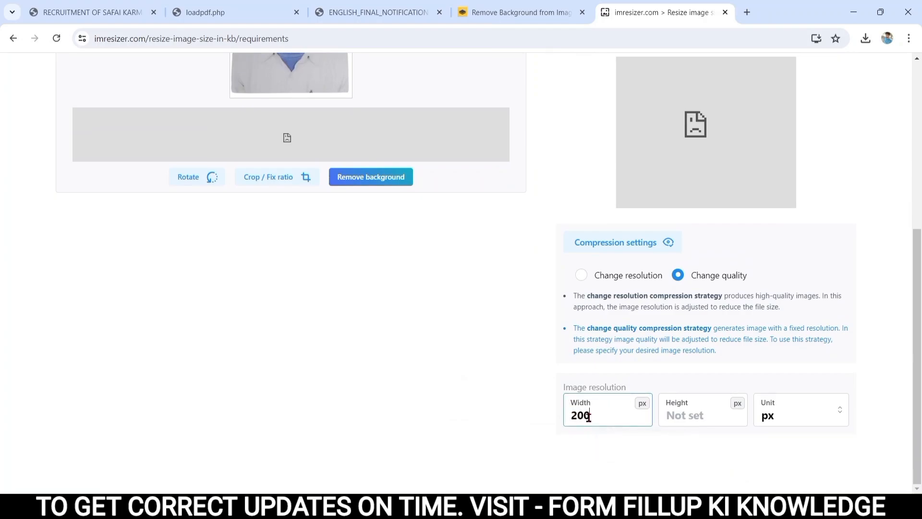
left_click(688, 418)
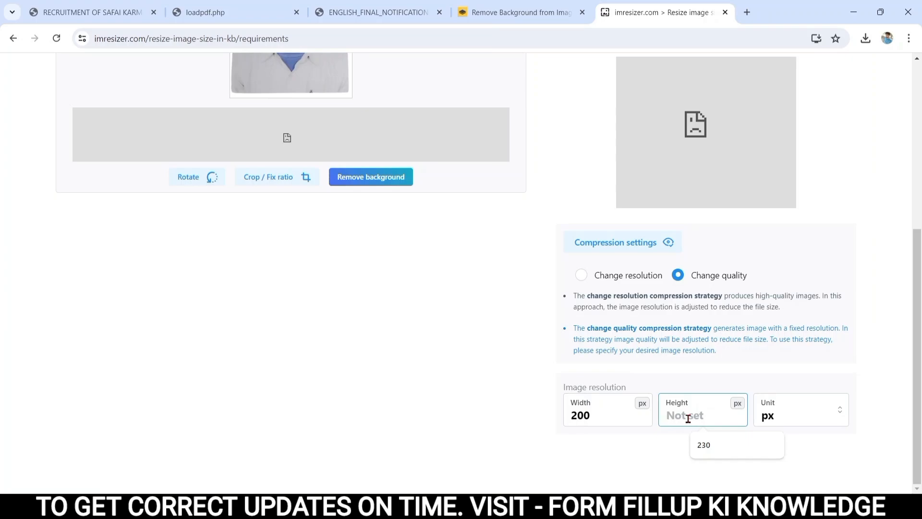
type("230")
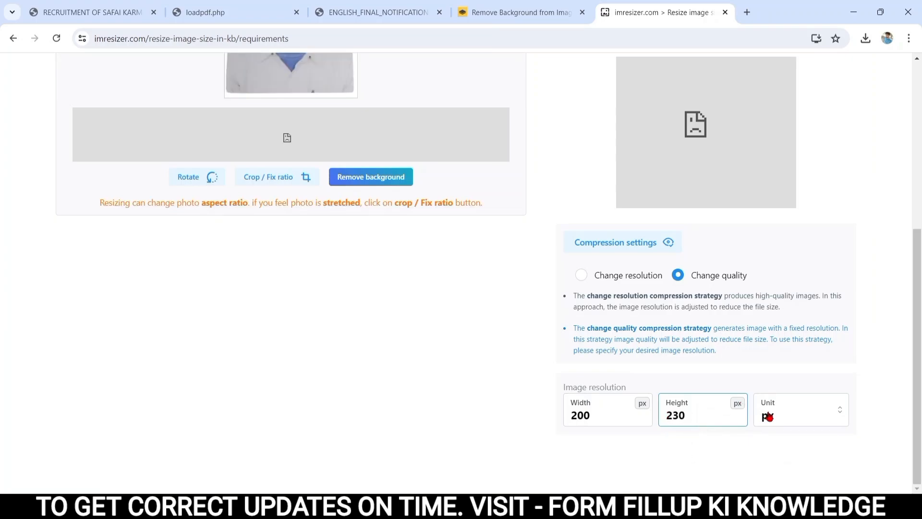
left_click(768, 416)
left_click(769, 418)
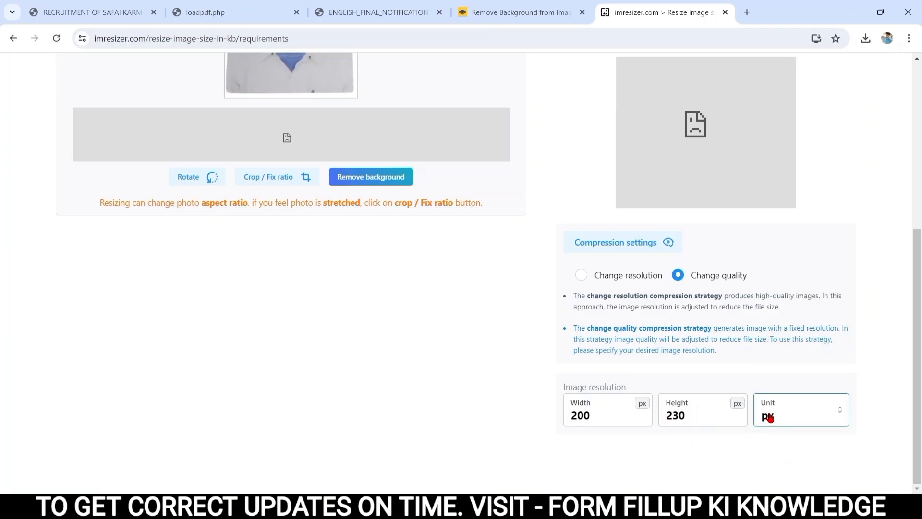
left_click(522, 414)
Download the resized photo and check its dimensions, format, file size and quality.
scroll(522, 416, "up", 6)
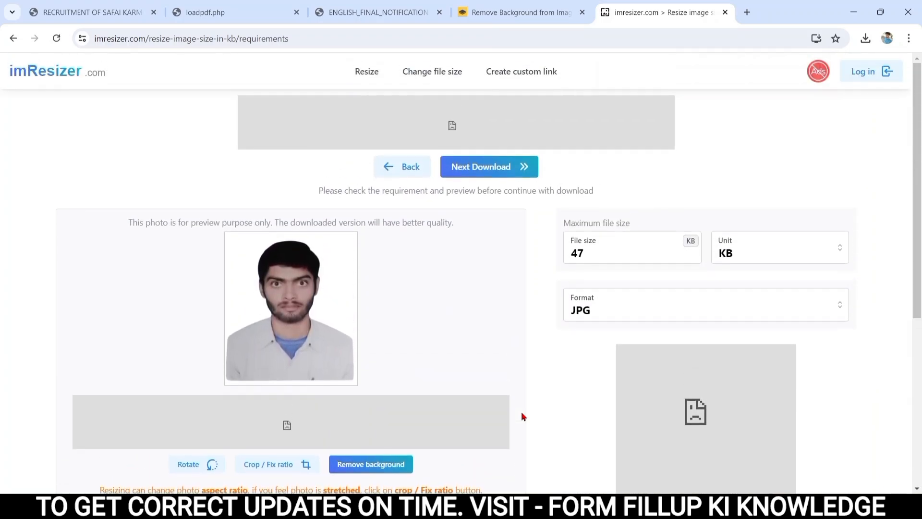
left_click(481, 166)
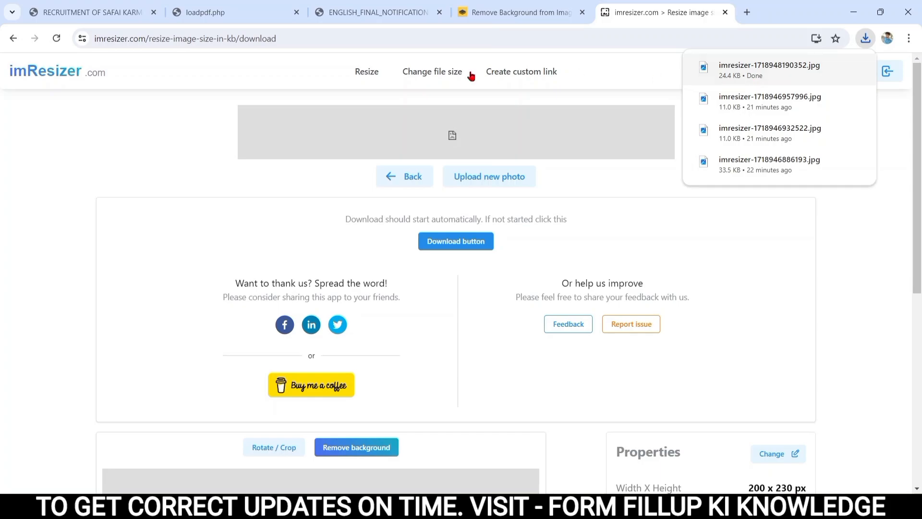
scroll(173, 130, "down", 7)
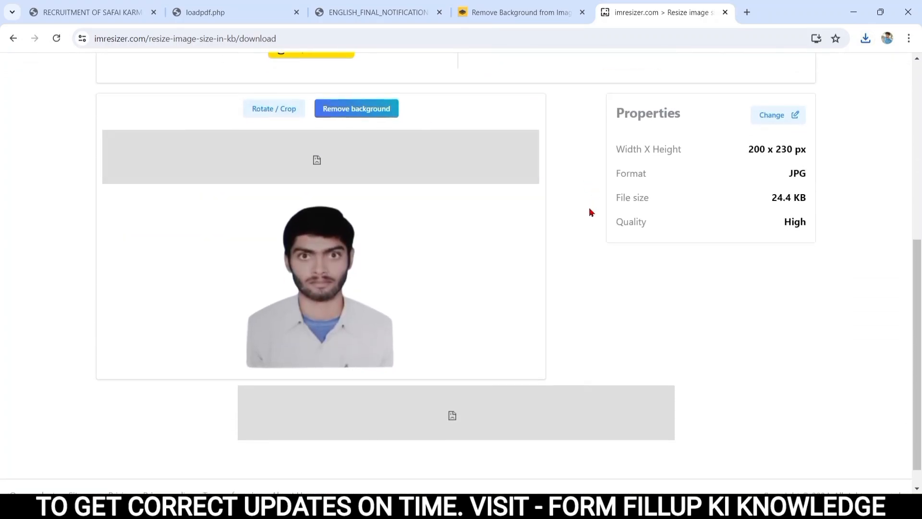
scroll(591, 212, "up", 7)
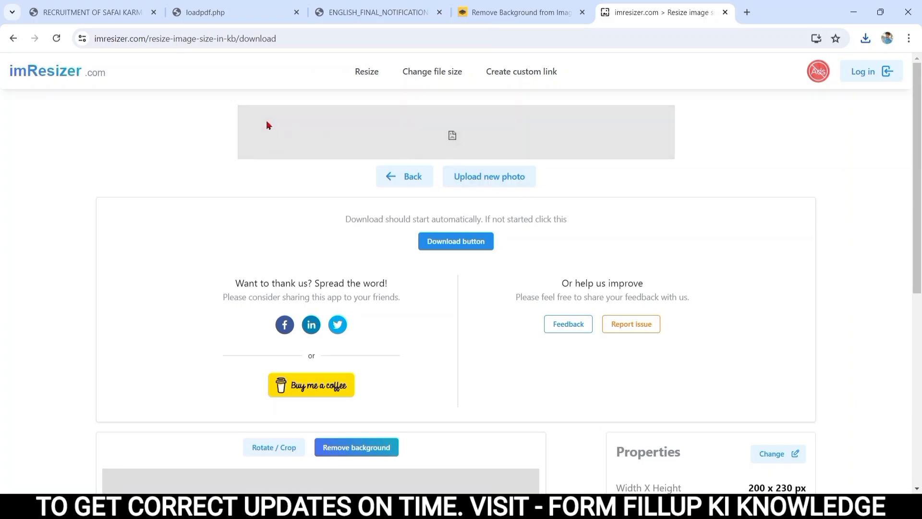
Upload the resized photo from Downloads as the application form's scanned photograph and confirm that it is the candidate's valid photo.
left_click(83, 11)
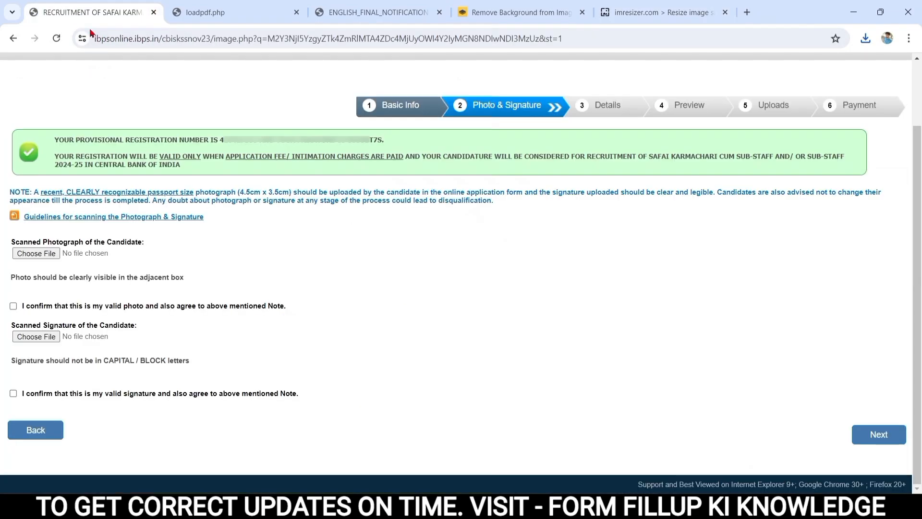
left_click(36, 253)
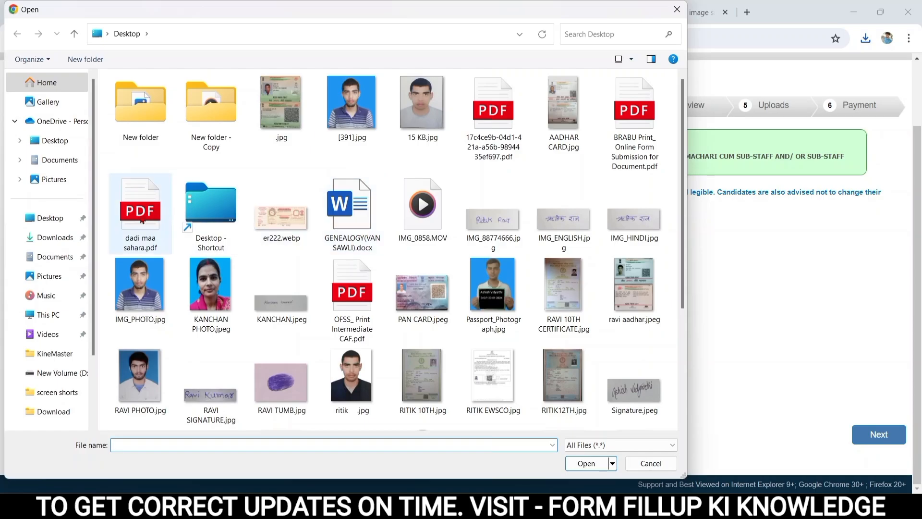
left_click(67, 239)
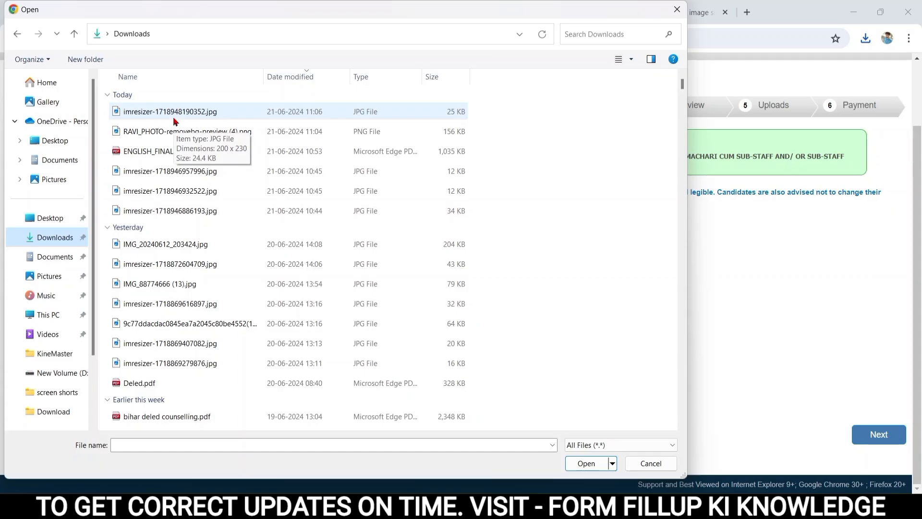
double_click(171, 115)
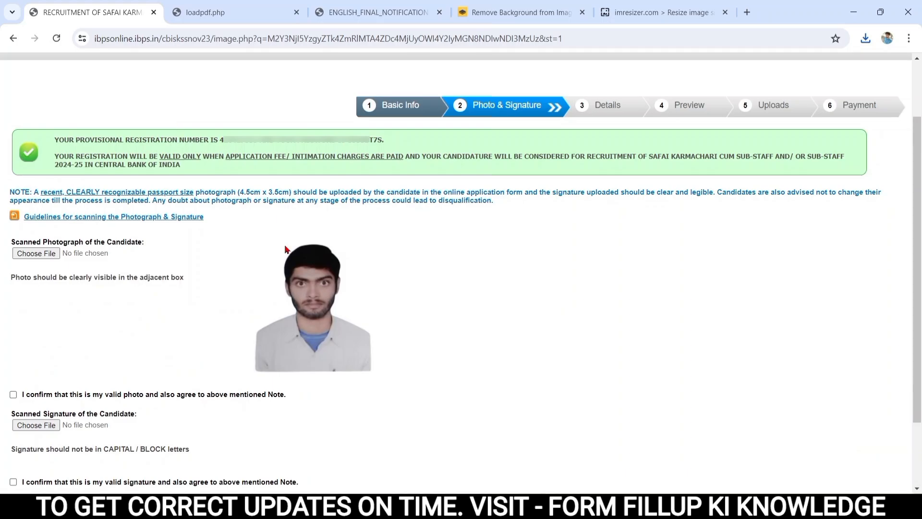
scroll(467, 375, "down", 3)
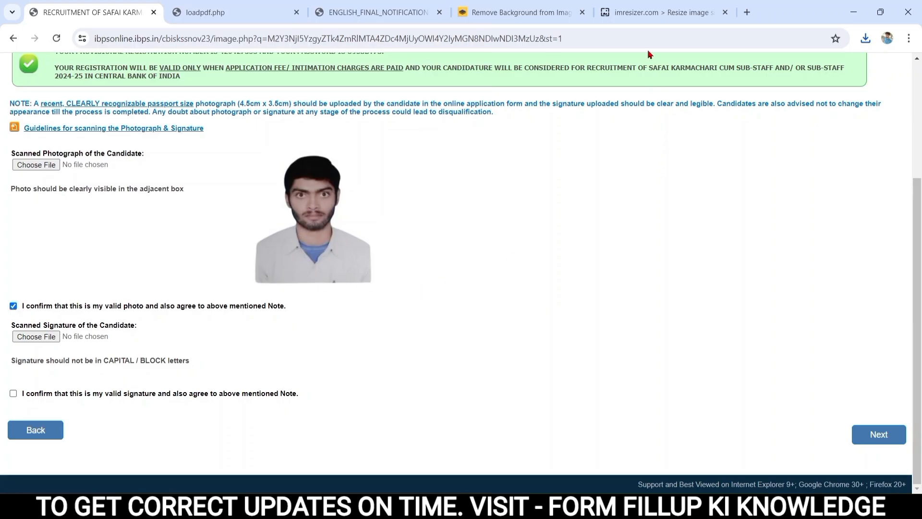
Return to imResizer and upload the candidate's signature image from the Desktop folder as a new photo.
left_click(634, 13)
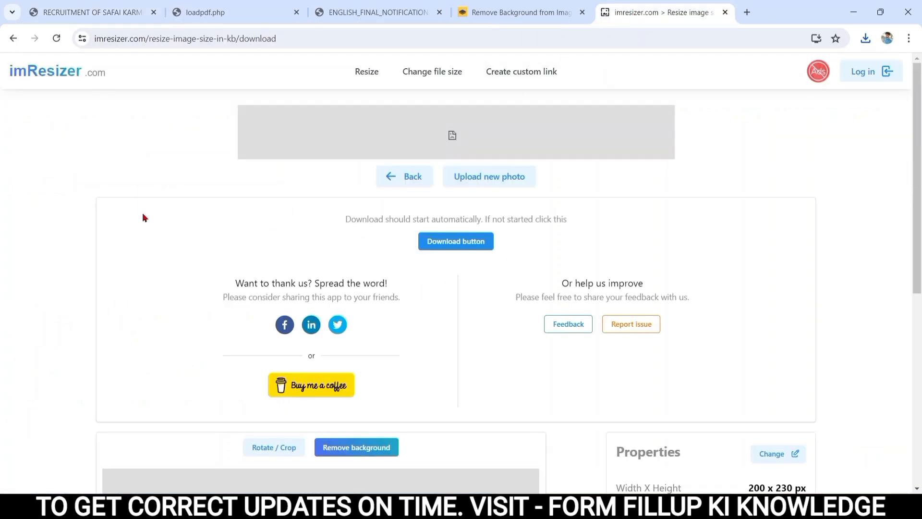
left_click(458, 176)
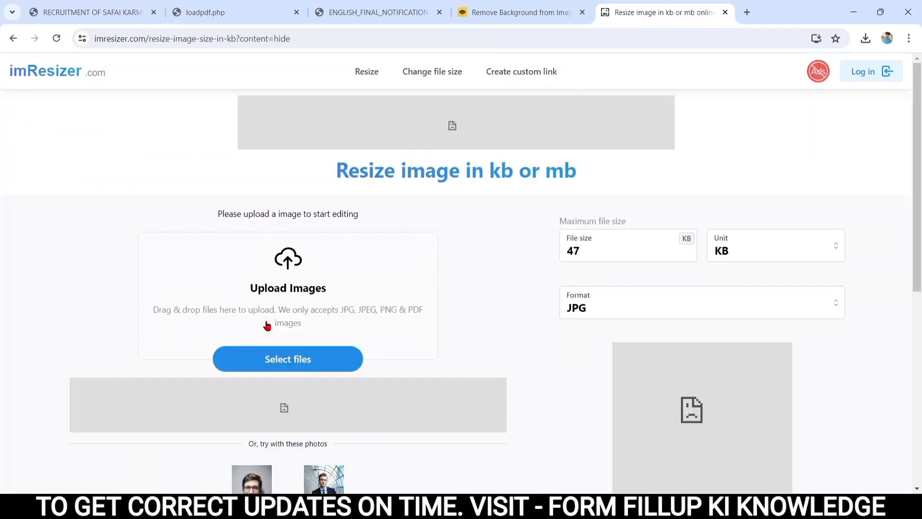
left_click(274, 360)
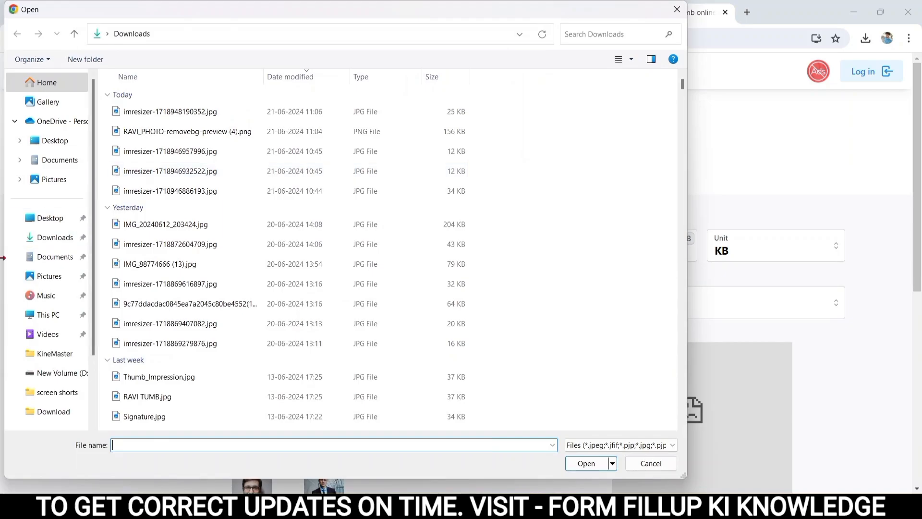
left_click(42, 226)
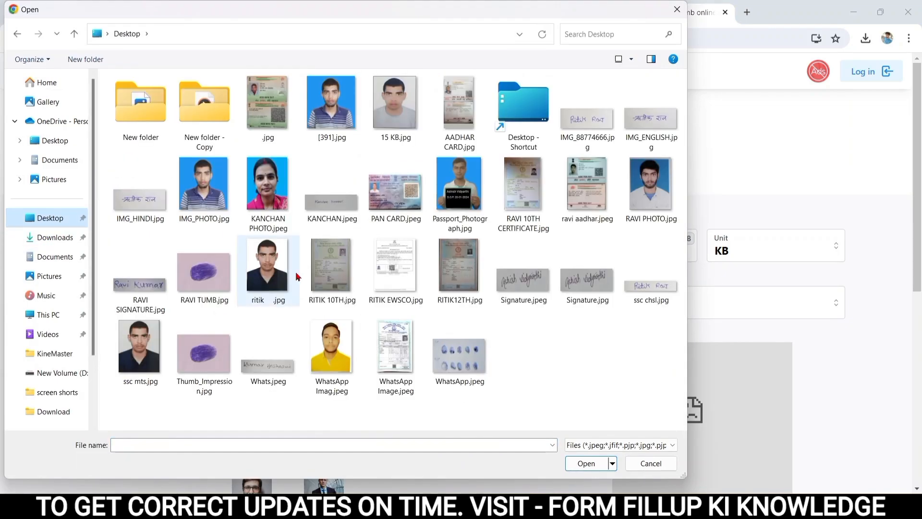
left_click(163, 288)
double_click(163, 288)
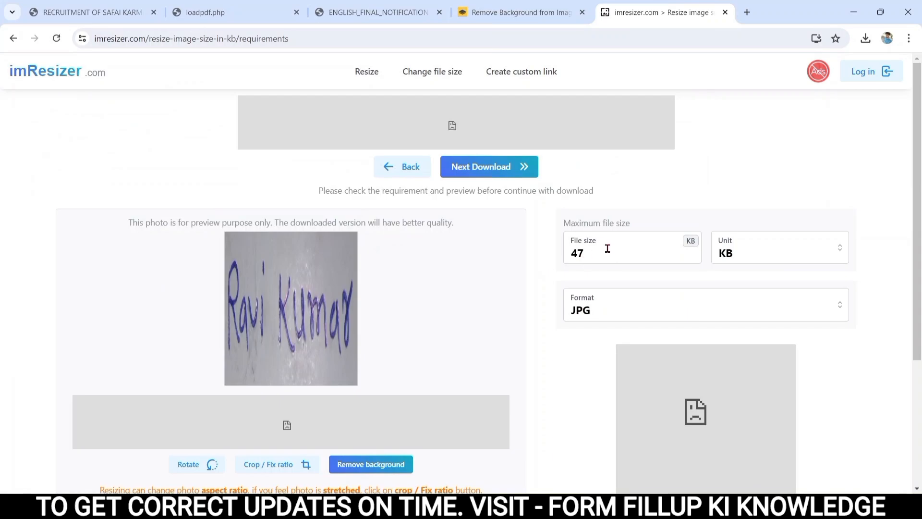
Set the signature image's maximum file size to 100 KB, keeping KB as the unit.
left_click(587, 250)
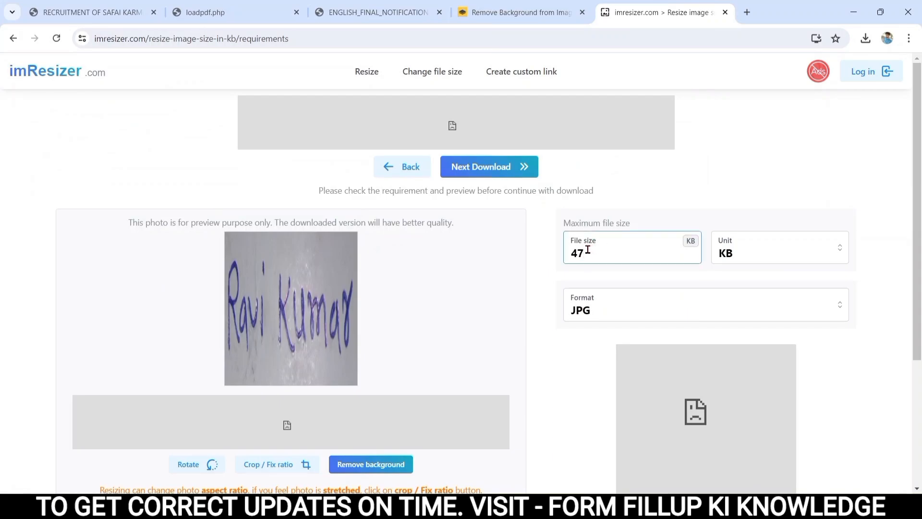
key("BackSpace")
key("BackSpace")
type("100")
left_click(752, 262)
left_click(753, 262)
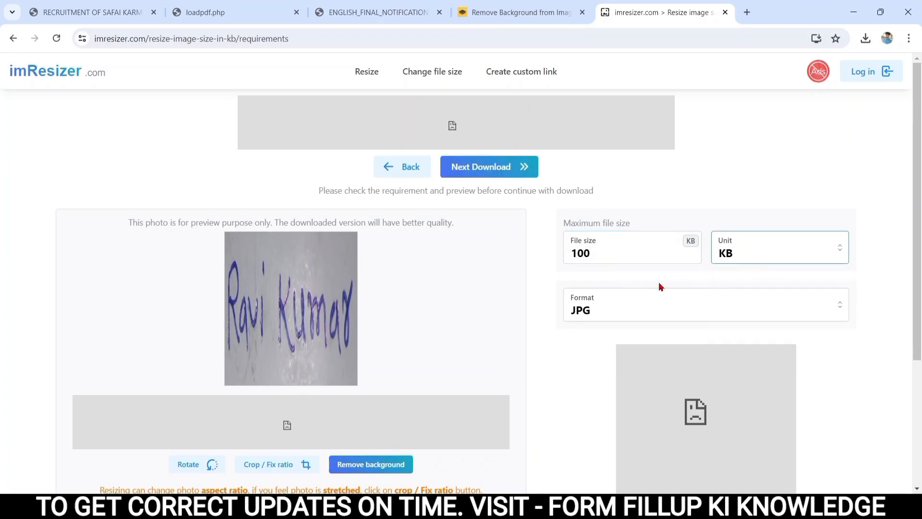
Check the output format options for the signature image and keep JPG.
left_click(594, 318)
left_click(594, 318)
left_click(519, 360)
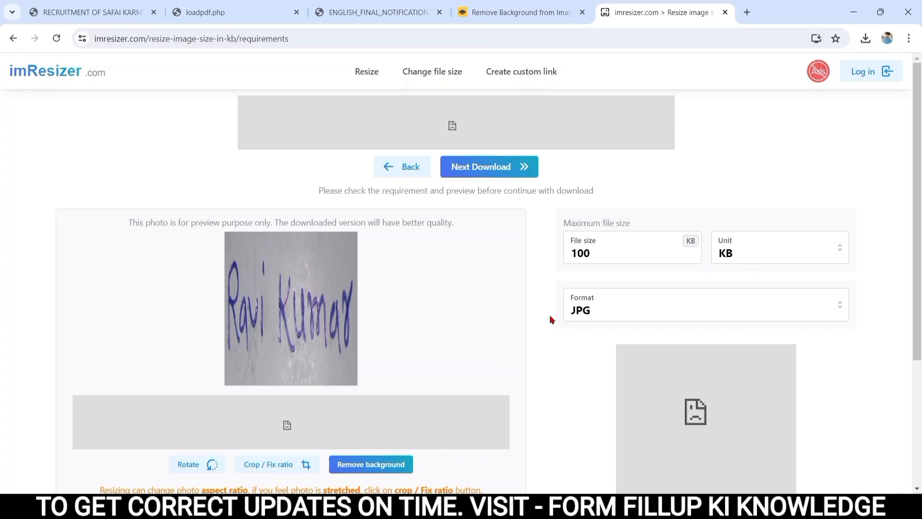
Set the signature's image resolution to 140 px wide and 60 px high, keeping px as the unit.
scroll(551, 322, "down", 4)
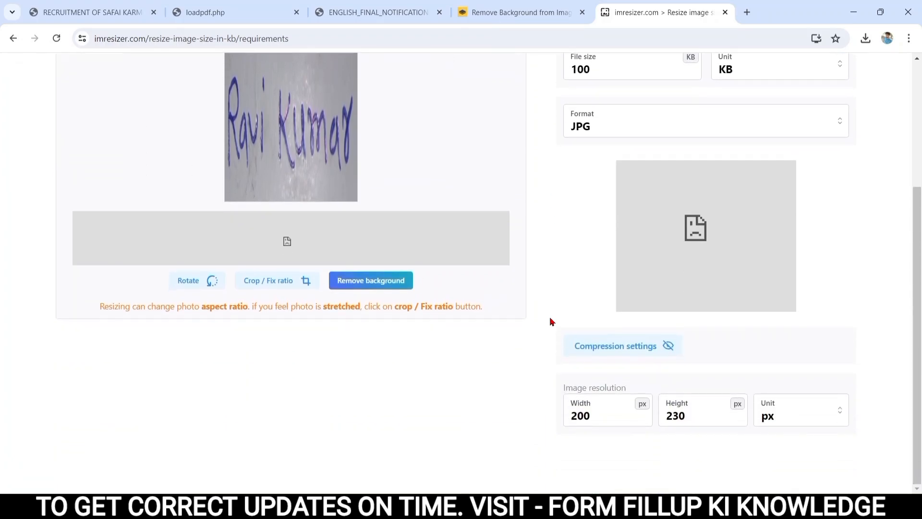
left_click(614, 418)
key("BackSpace")
key("BackSpace")
type("140")
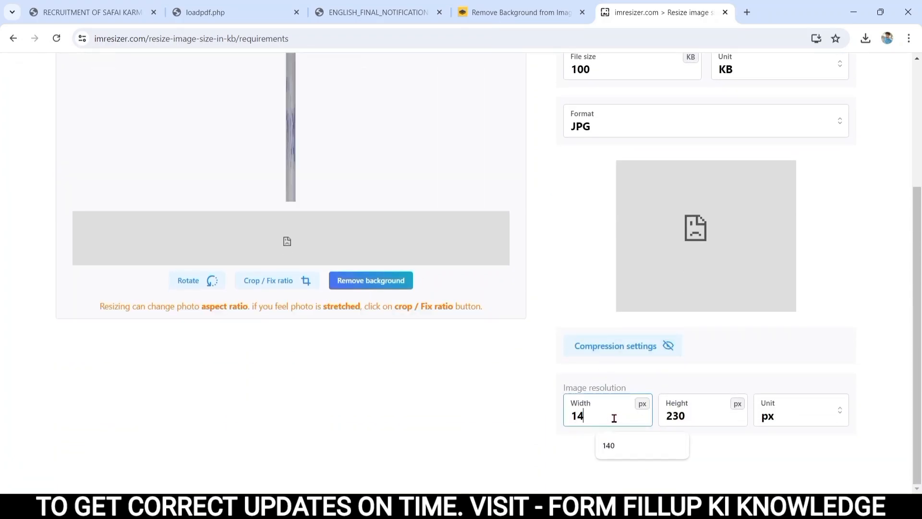
left_click(695, 419)
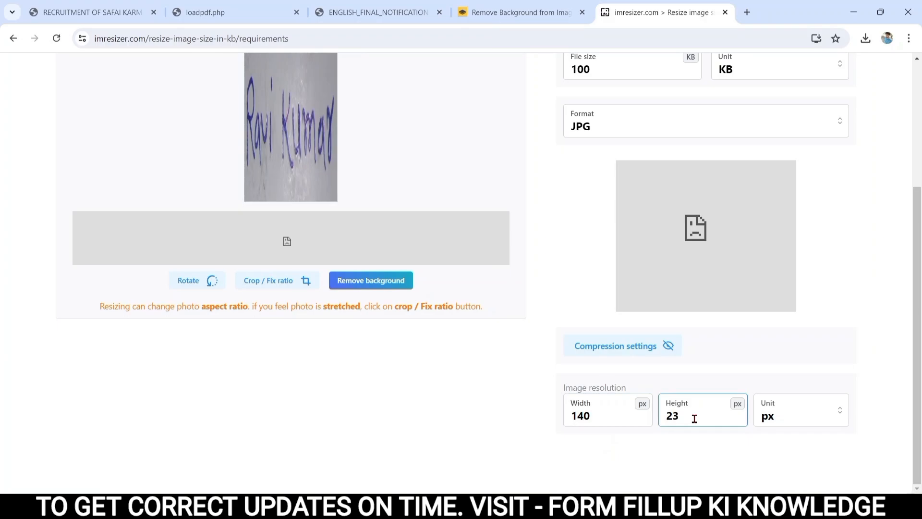
key("BackSpace")
key("BackSpace")
type("60")
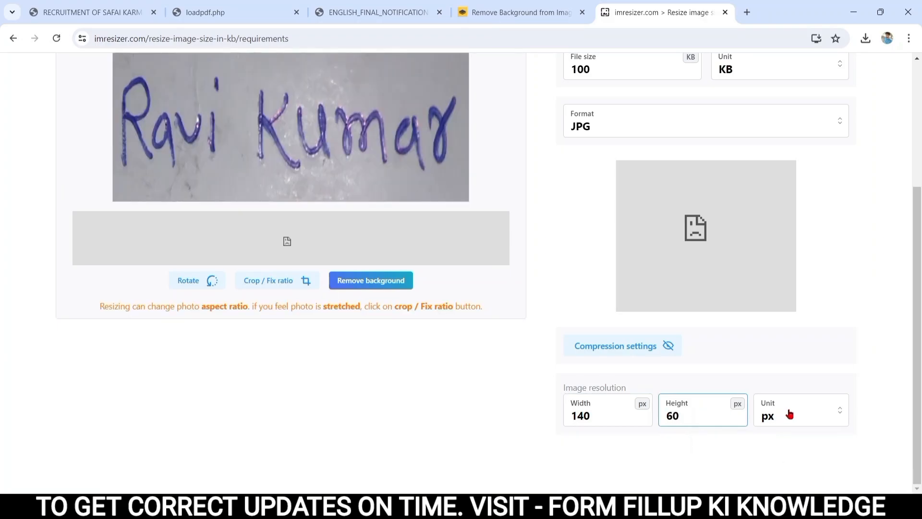
left_click(790, 414)
left_click(790, 414)
left_click(477, 436)
Download the resized signature and upload it from Downloads as the application form's scanned signature.
scroll(476, 436, "up", 4)
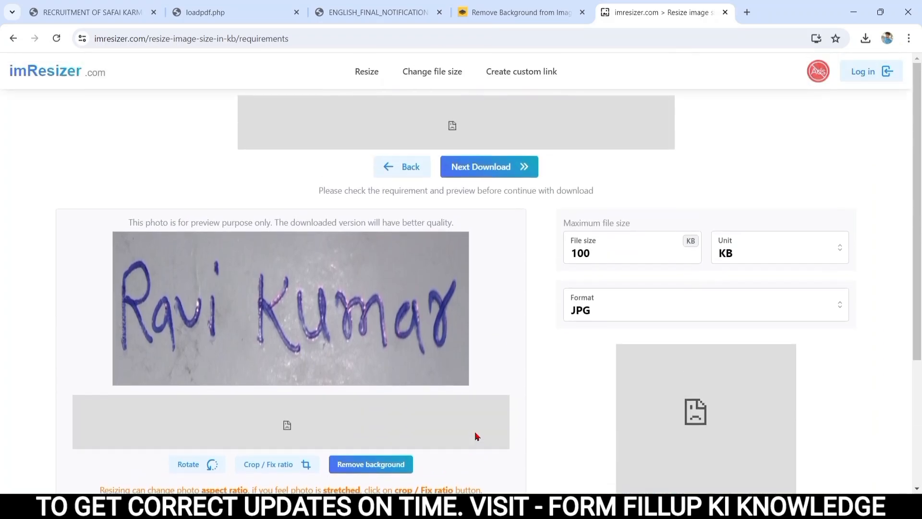
left_click(496, 172)
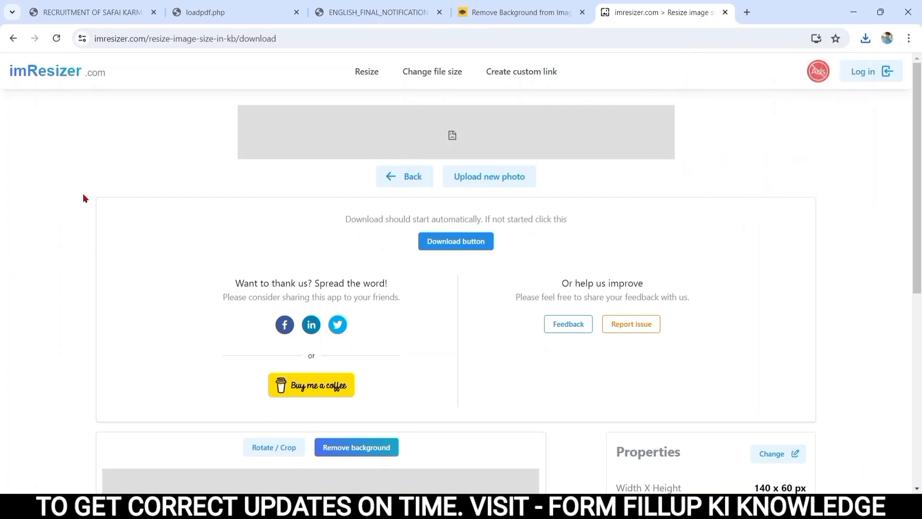
left_click(77, 14)
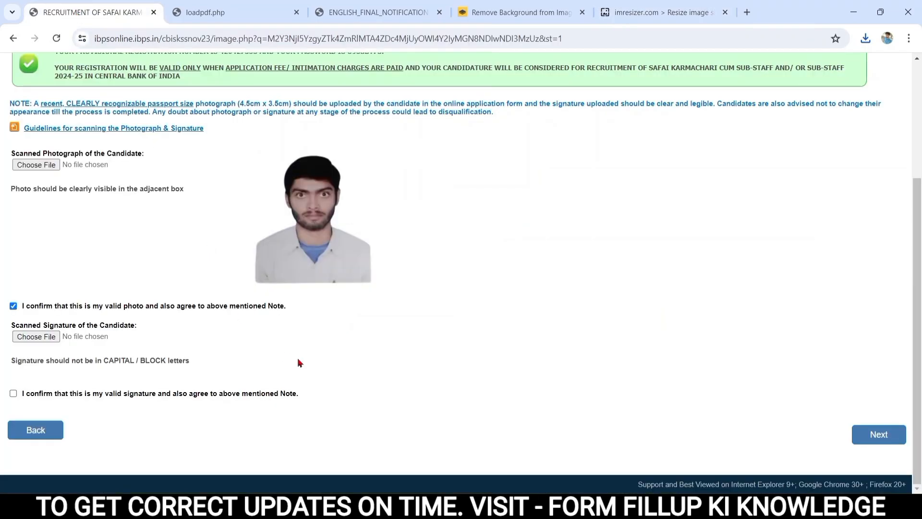
left_click(37, 337)
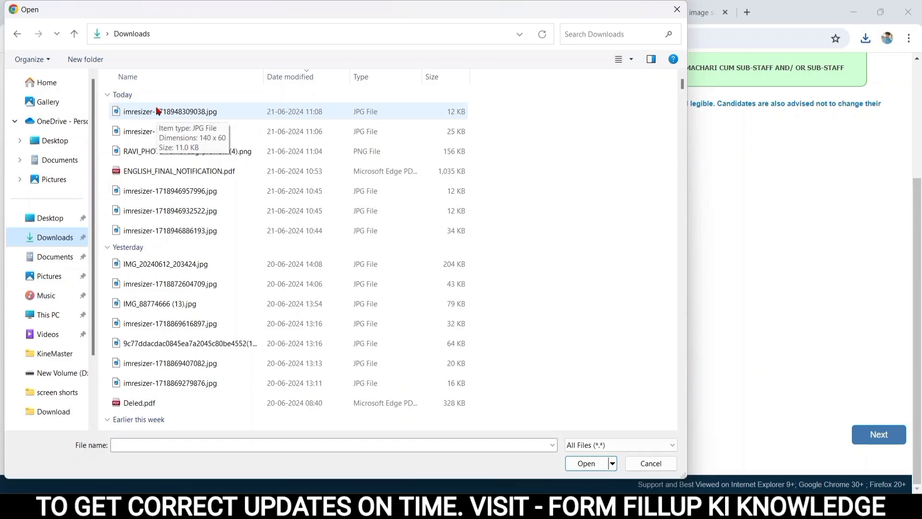
double_click(158, 111)
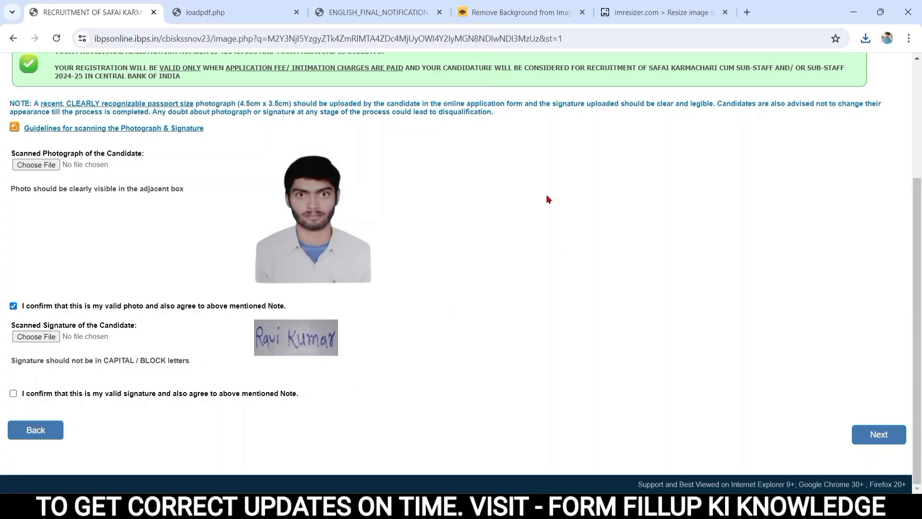
Check the resized signature's properties in imResizer and open Pi7 Image Tool's Increase Image Size In KB page through a Google search for pi7.
left_click(649, 16)
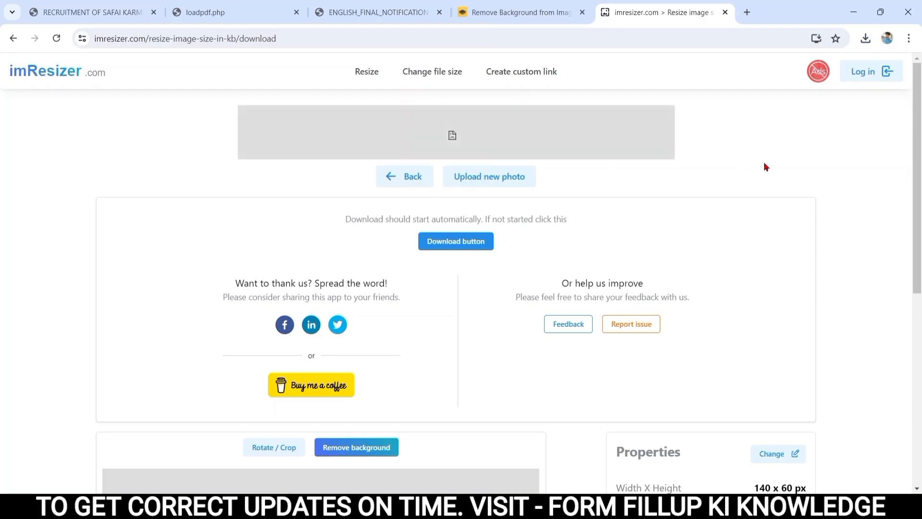
scroll(678, 239, "down", 6)
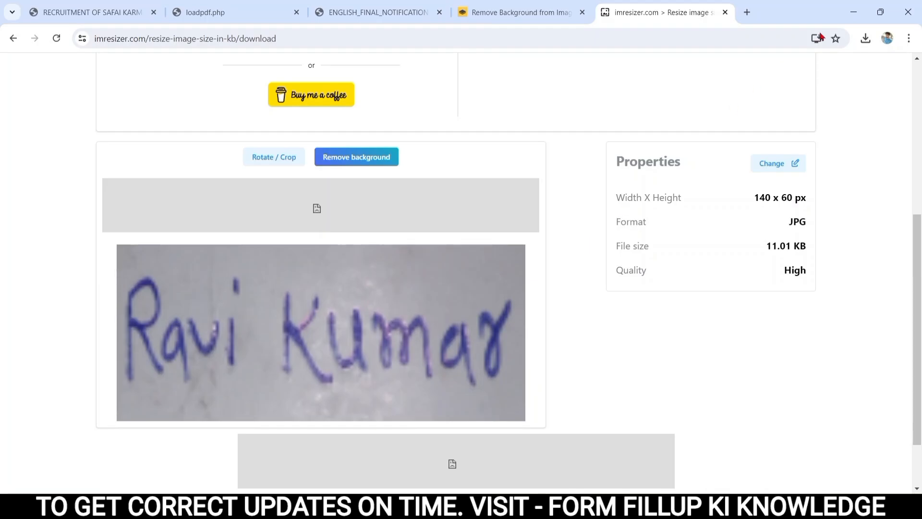
left_click(742, 18)
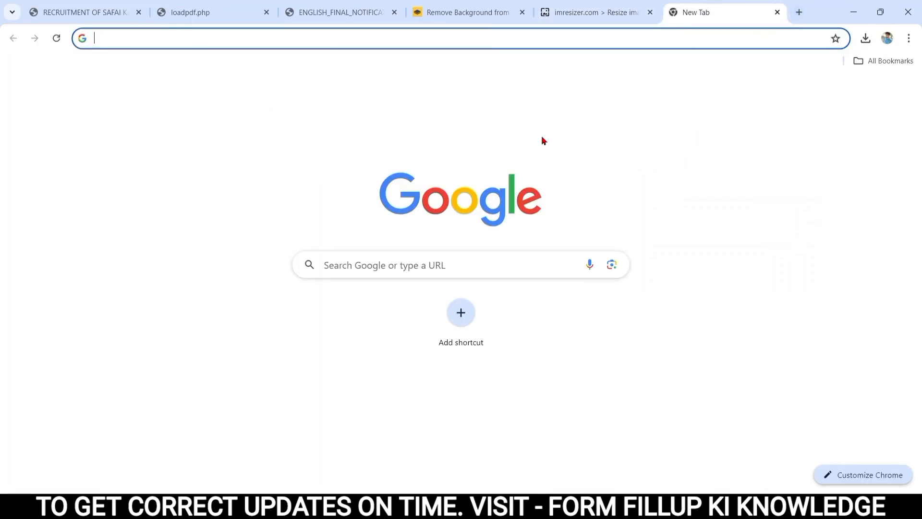
left_click(358, 265)
type("p")
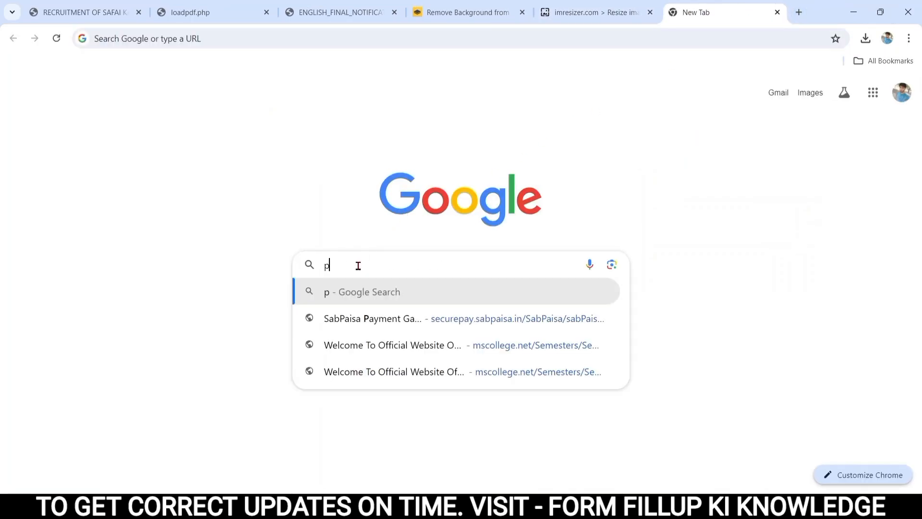
type("i7")
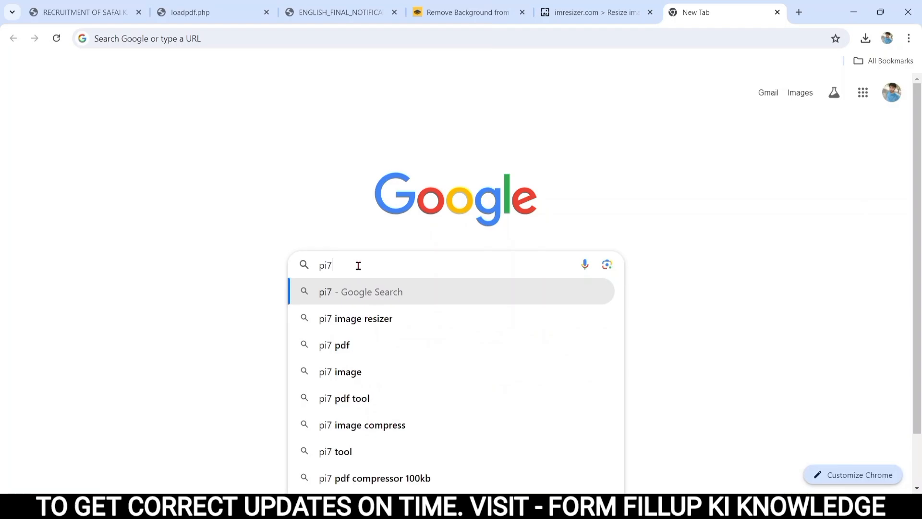
key("Return")
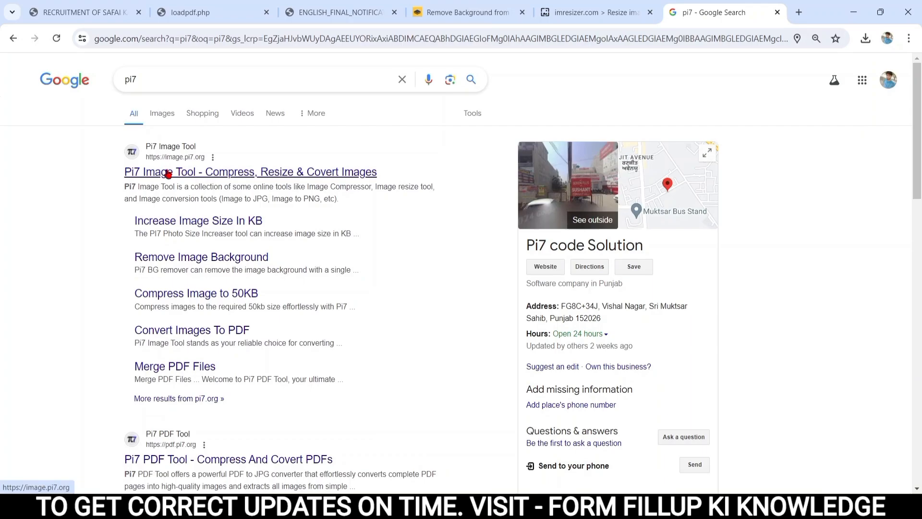
left_click(168, 174)
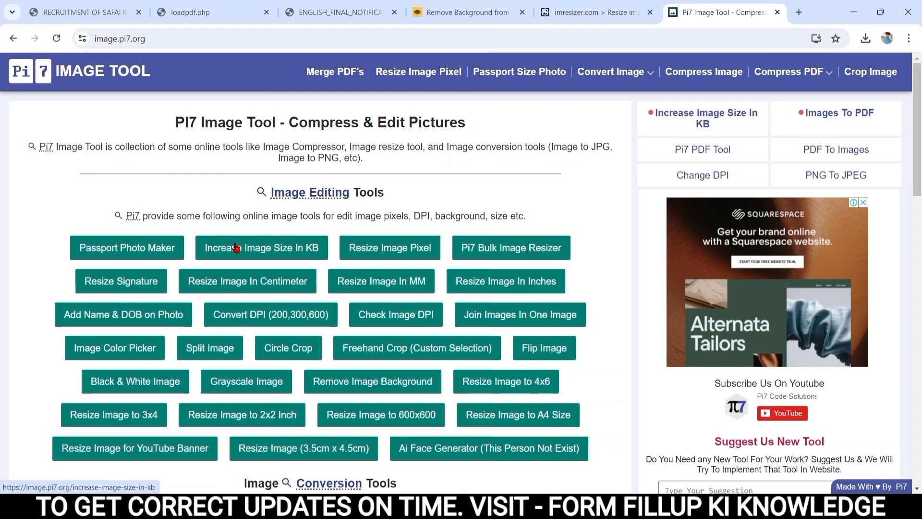
left_click(235, 247)
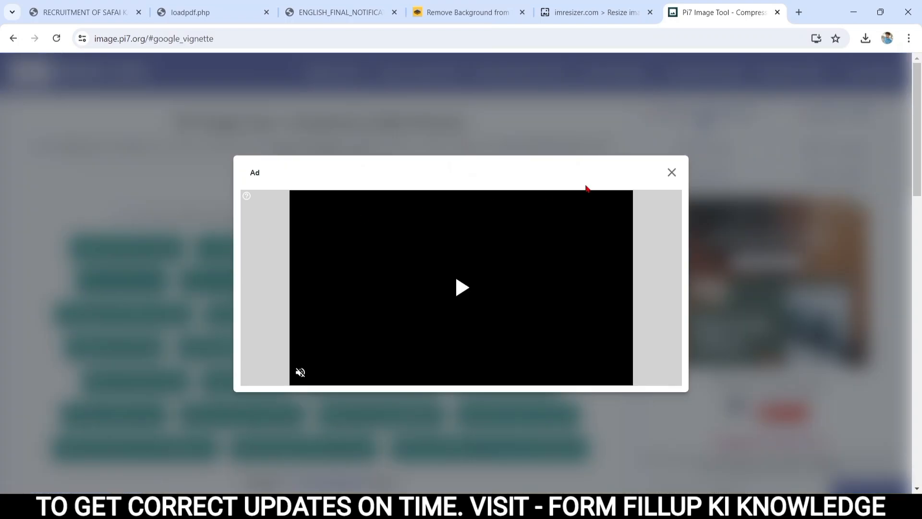
left_click(668, 172)
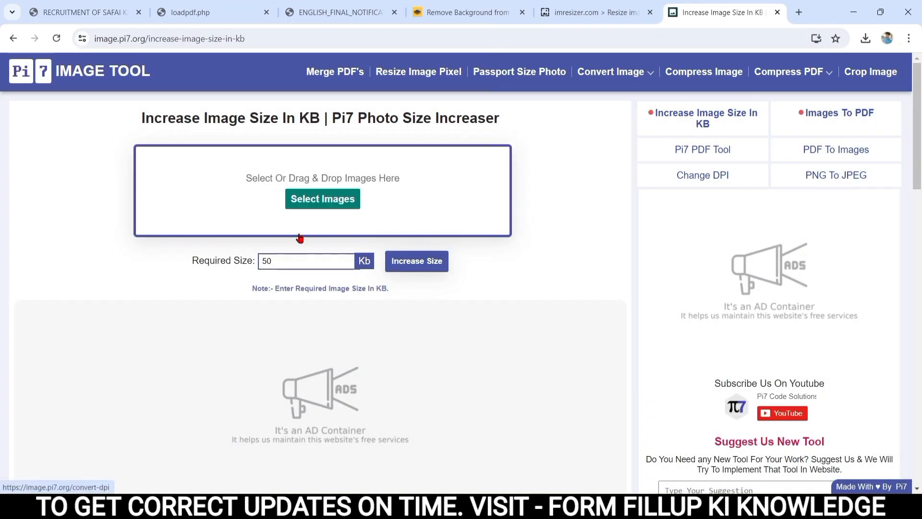
Increase the resized signature imresizer-1718948460467.jpg from Downloads to 16 KB and download the result.
left_click(301, 200)
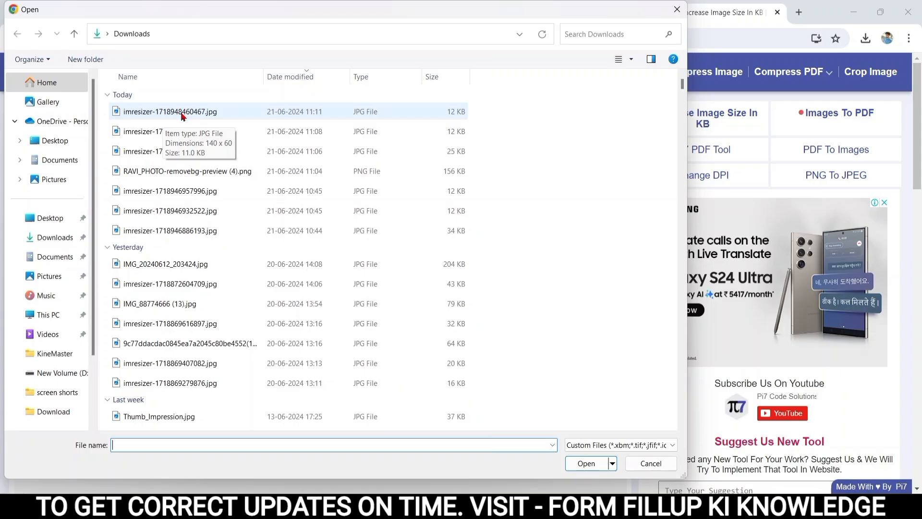
double_click(182, 112)
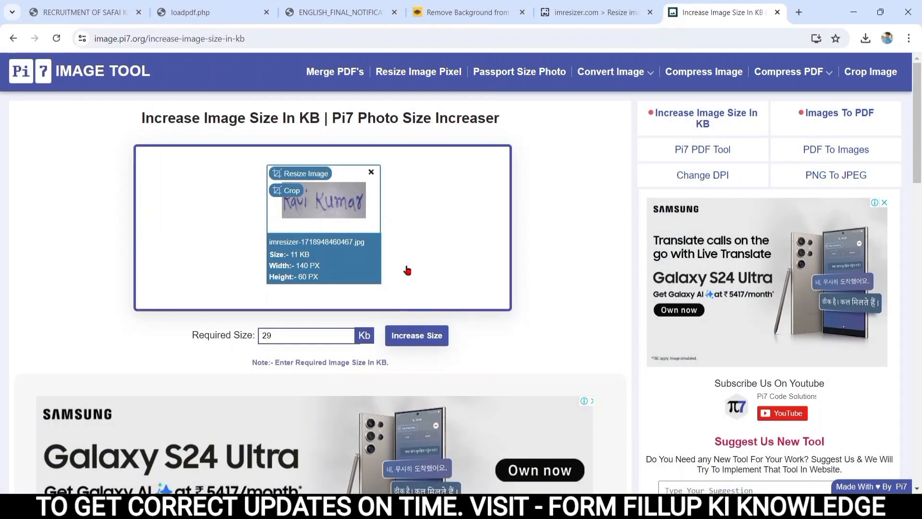
left_click(277, 333)
key("BackSpace")
key("BackSpace")
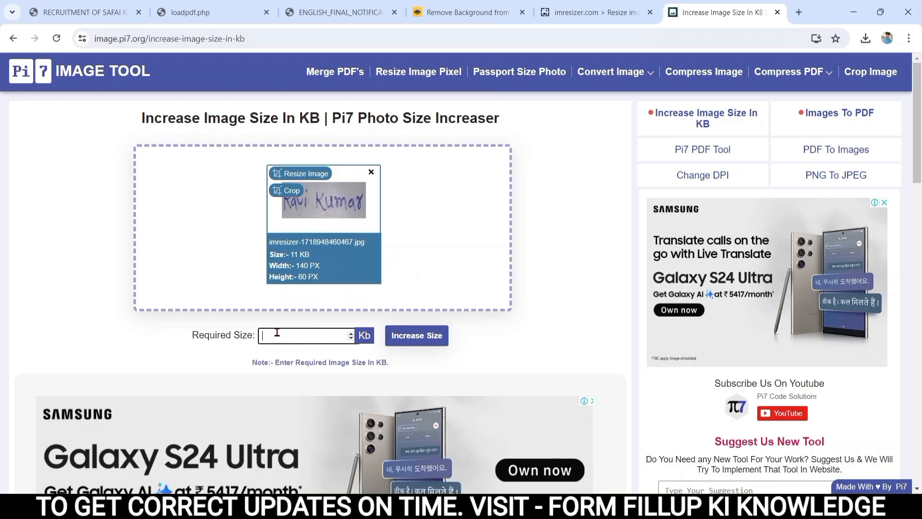
type("16")
left_click(407, 339)
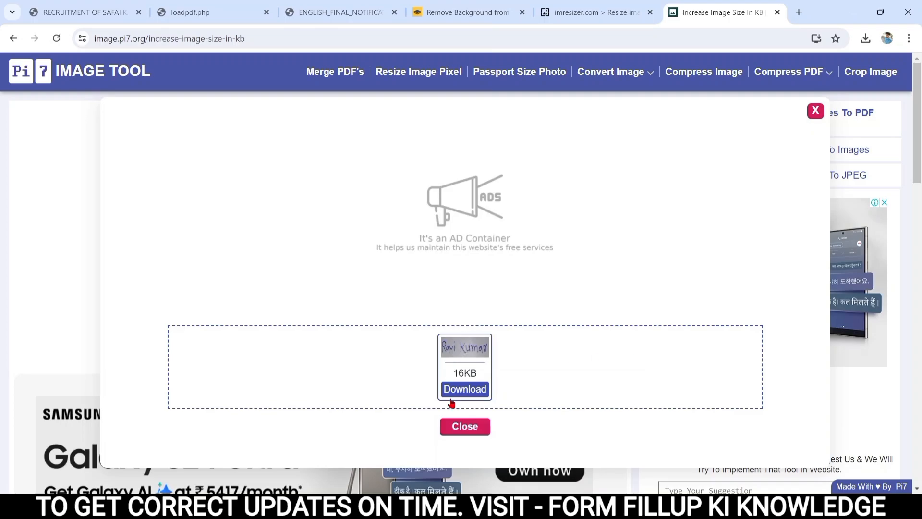
left_click(474, 390)
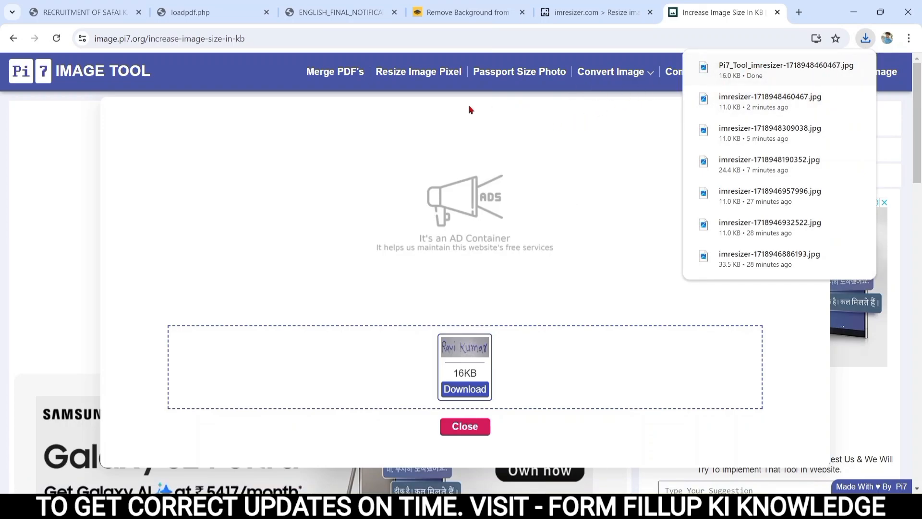
Return to the application form and check the enlarged signature file in Downloads without replacing the uploaded signature.
left_click(89, 18)
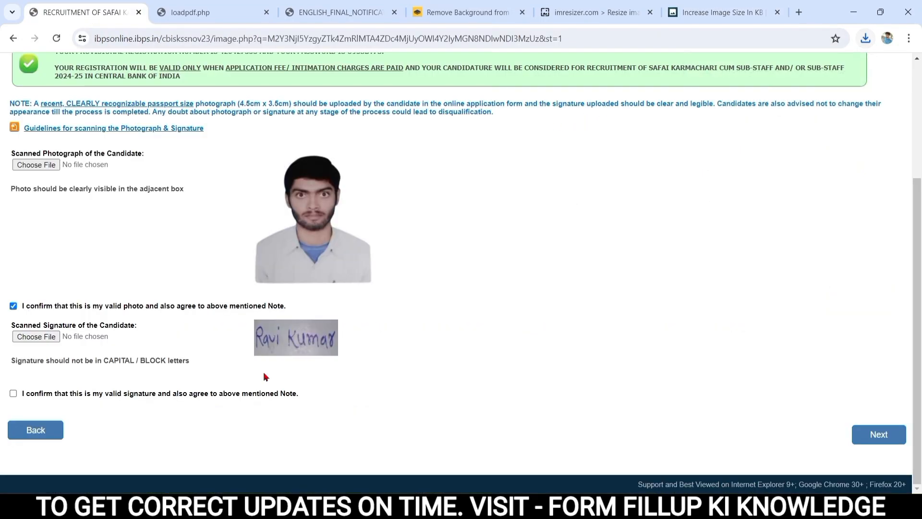
left_click(47, 338)
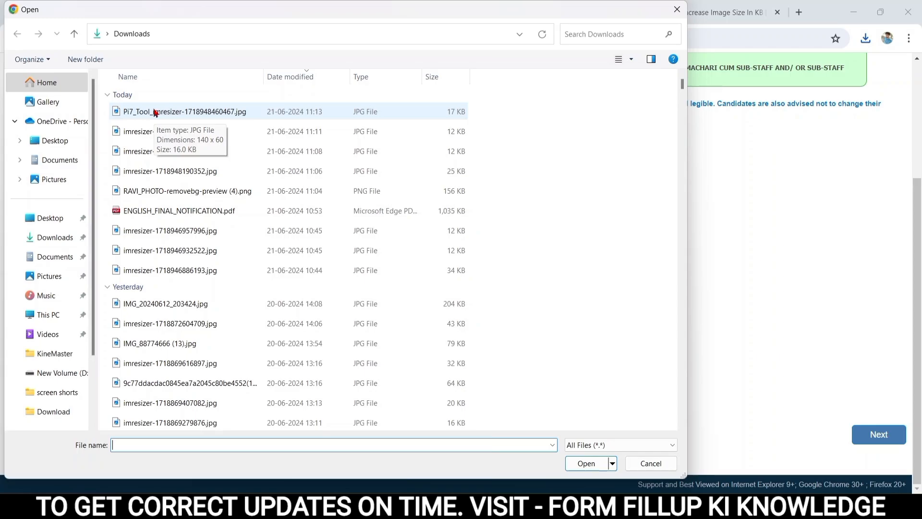
left_click(677, 13)
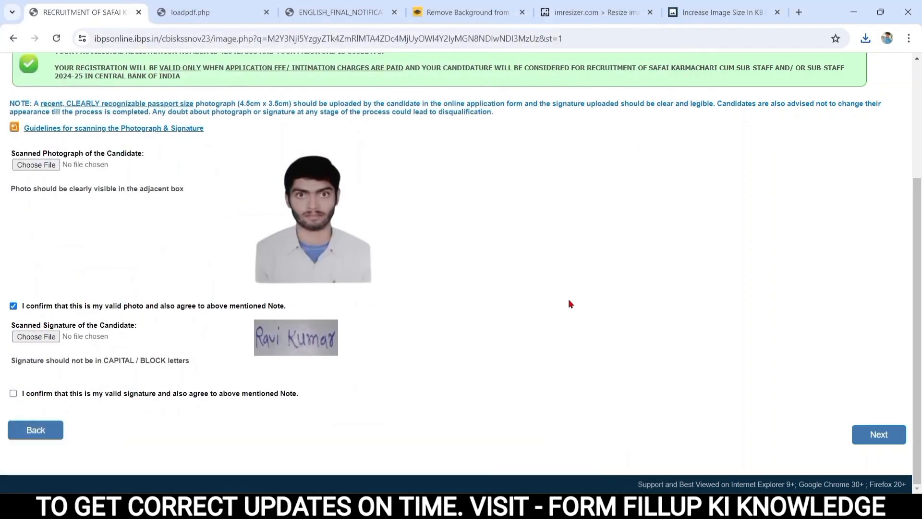